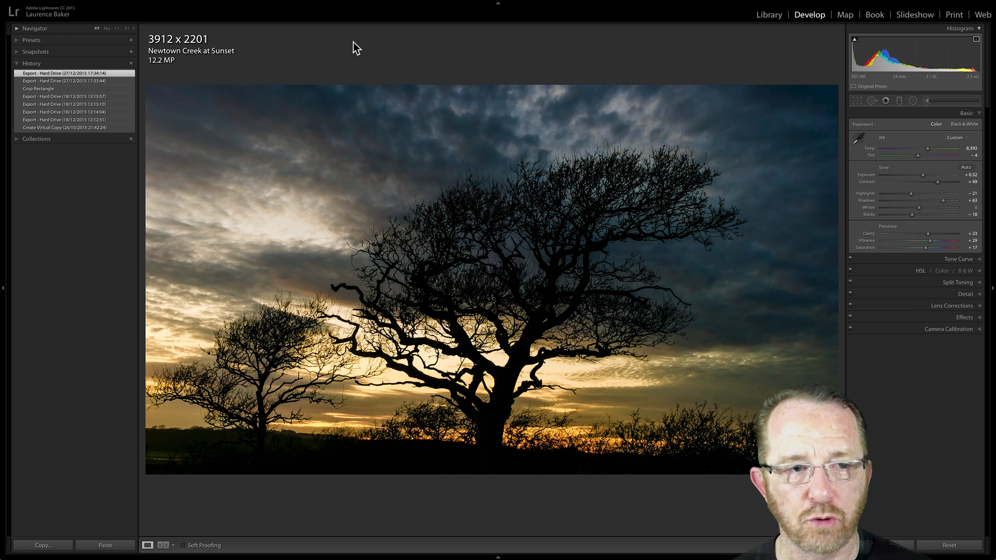
Activate the Crop Overlay, review the list of aspect ratio presets with 16 x 9 selected, and close the crop tool.
{"action": "mouse_move", "coordinate": [123, 3]}
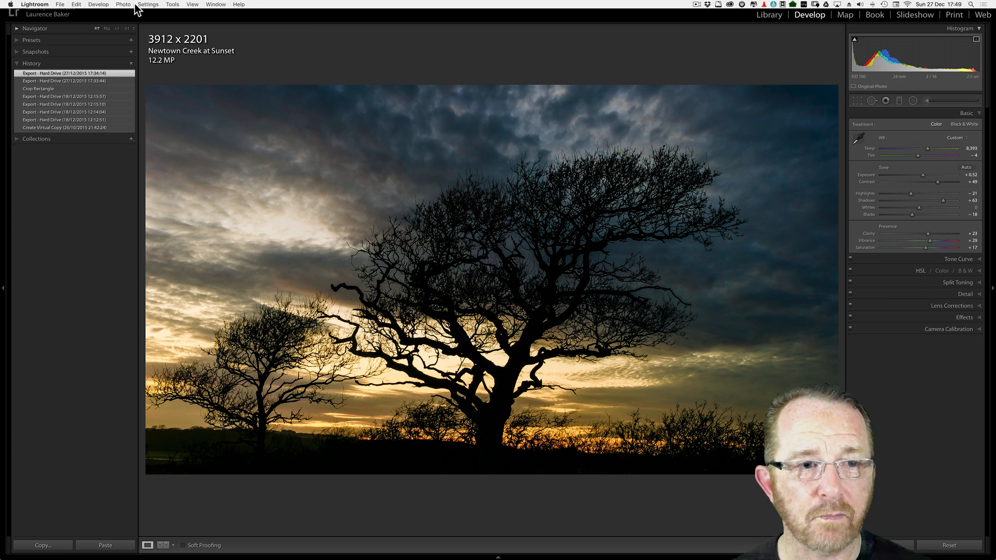
{"action": "left_click", "coordinate": [172, 5]}
{"action": "left_click", "coordinate": [96, 16]}
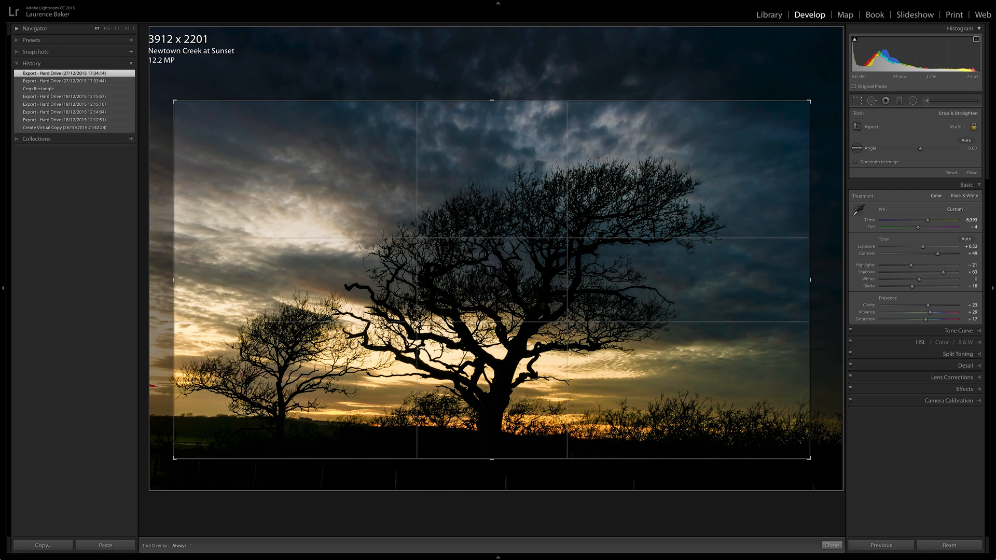
{"action": "left_click", "coordinate": [959, 128]}
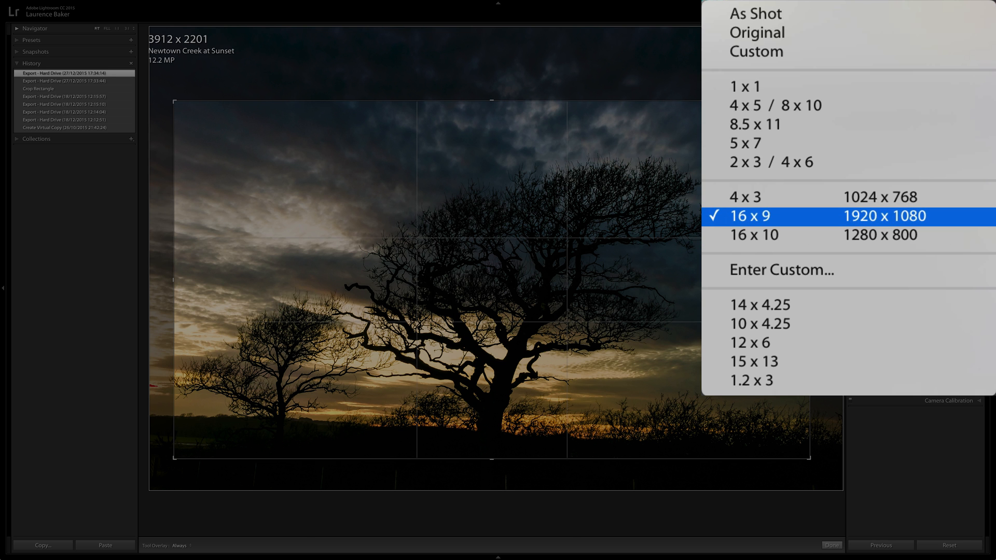
{"action": "left_click", "coordinate": [955, 127]}
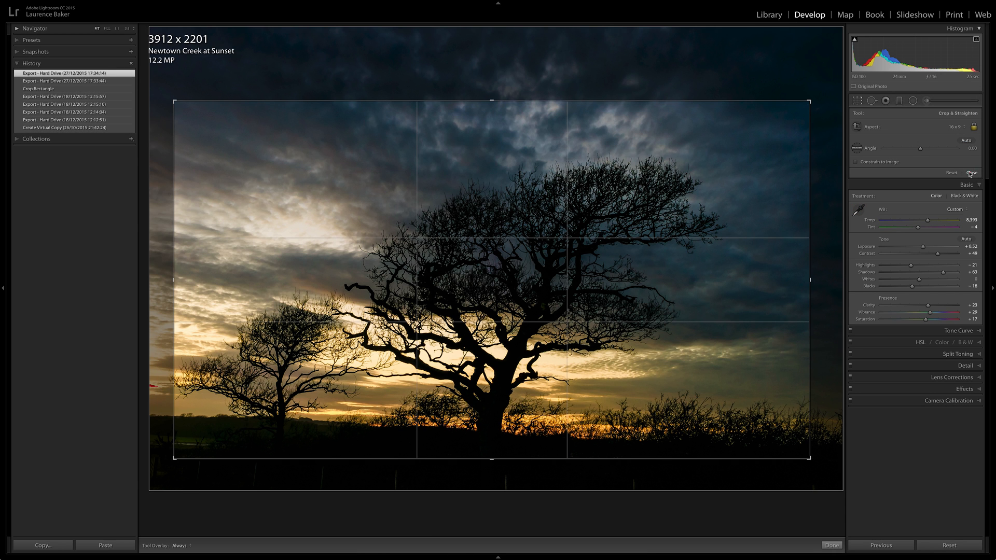
{"action": "left_click", "coordinate": [972, 173]}
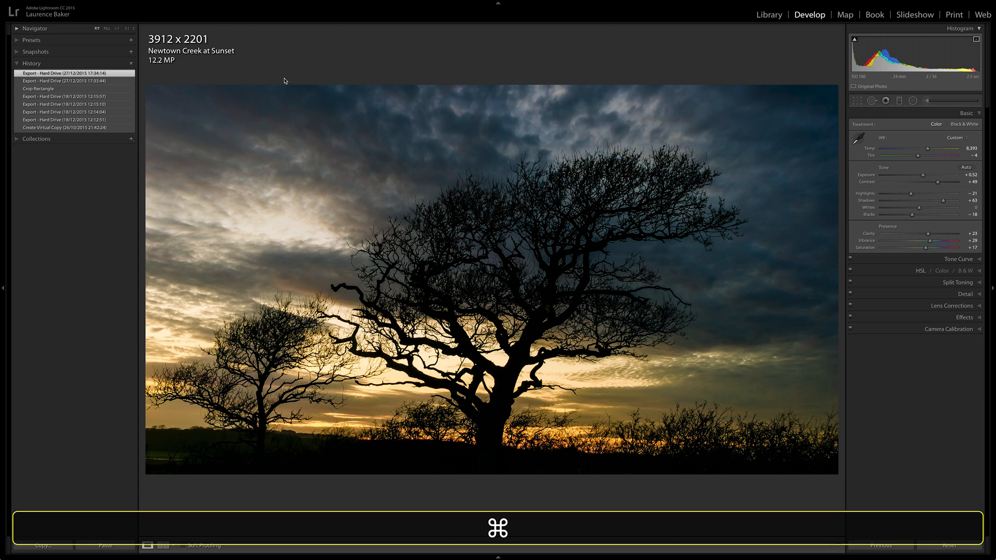
Check the Loupe Info overlay settings in the Develop View Options and close them.
{"action": "key", "text": "super+j"}
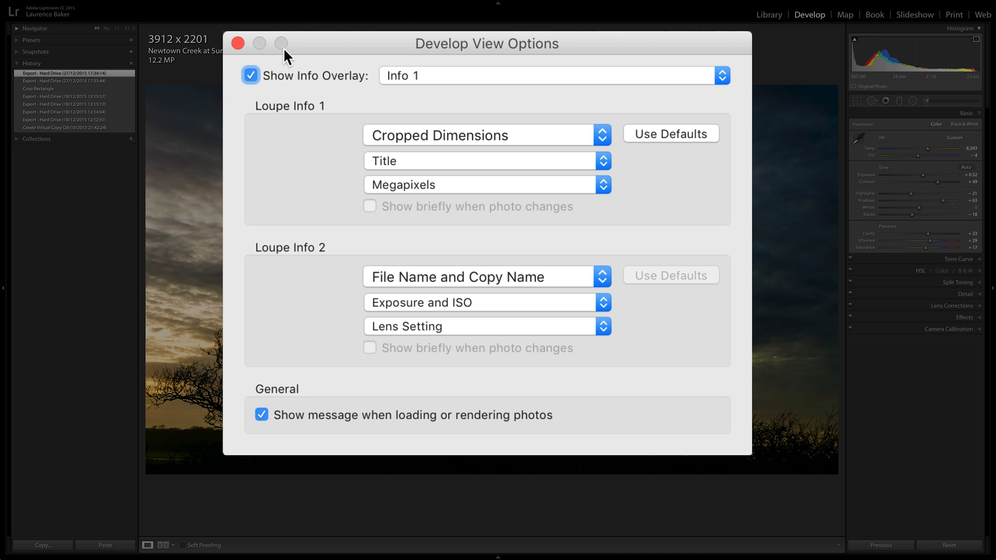
{"action": "left_click", "coordinate": [237, 39]}
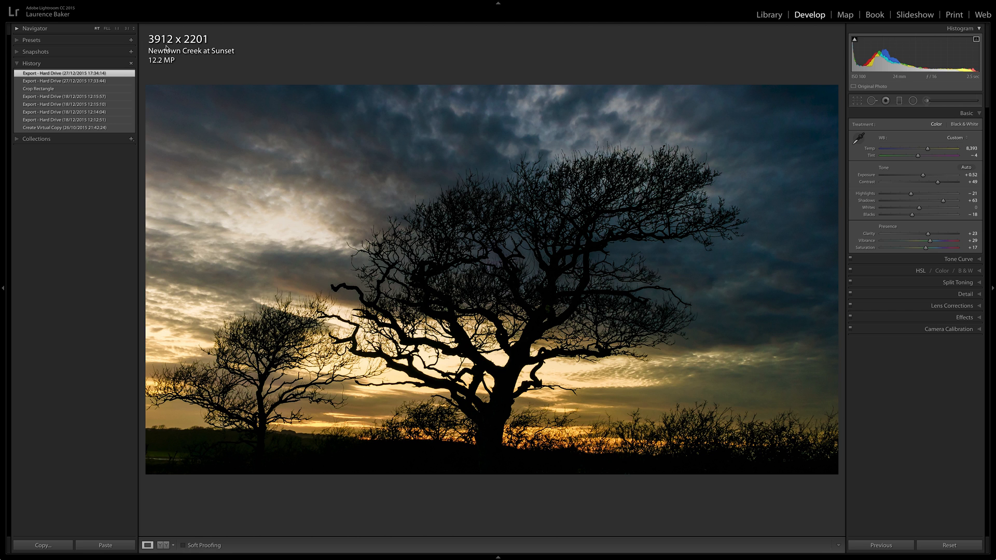
Try cropping the photo to a custom aspect ratio of 1024 x 768, and undo the crop.
{"action": "key", "text": "r"}
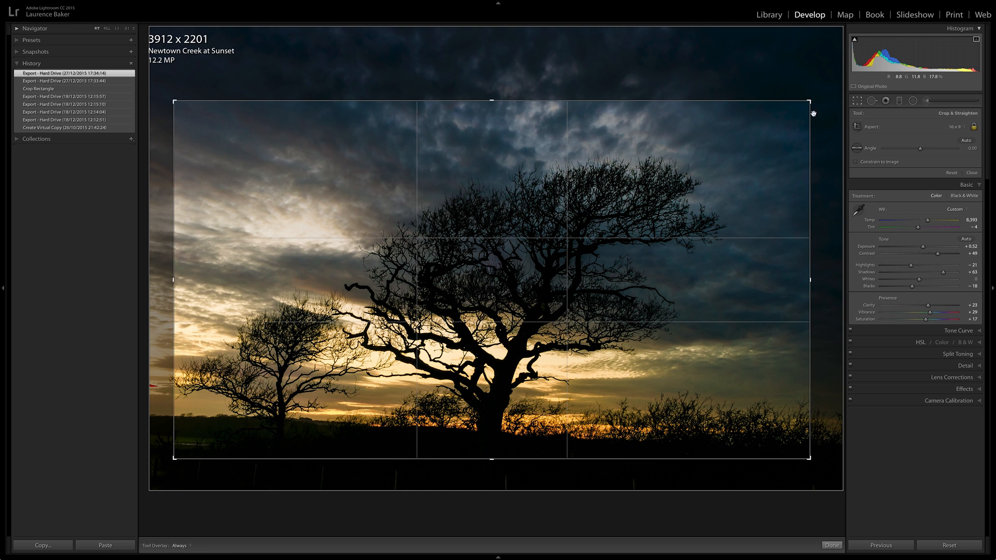
{"action": "left_click", "coordinate": [955, 127]}
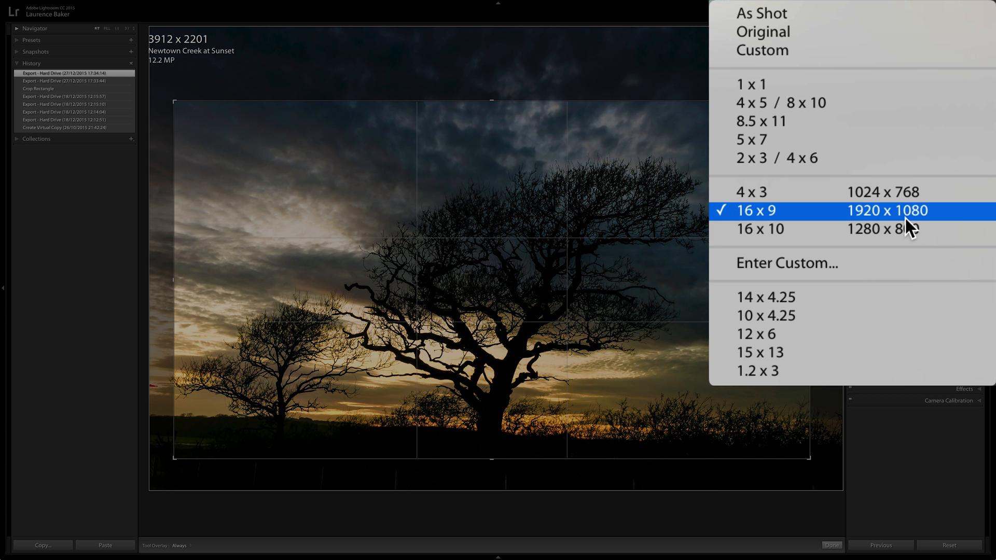
{"action": "left_click", "coordinate": [843, 258]}
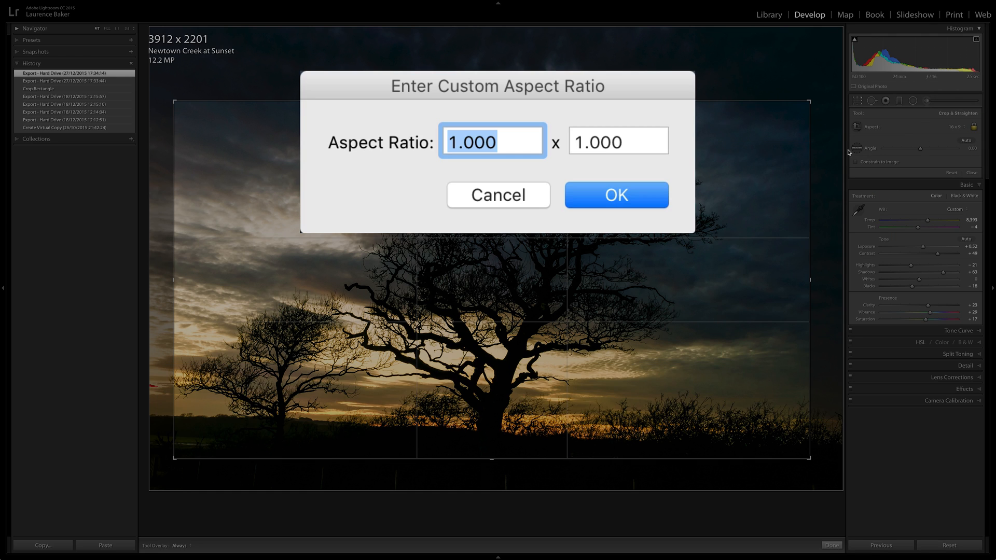
{"action": "type", "text": "1024"}
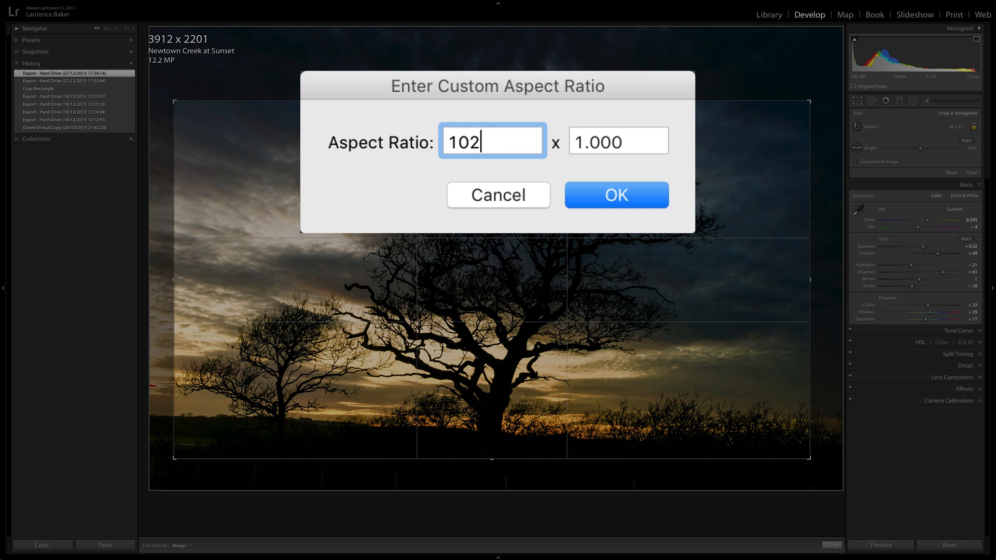
{"action": "key", "text": "Tab"}
{"action": "type", "text": "768"}
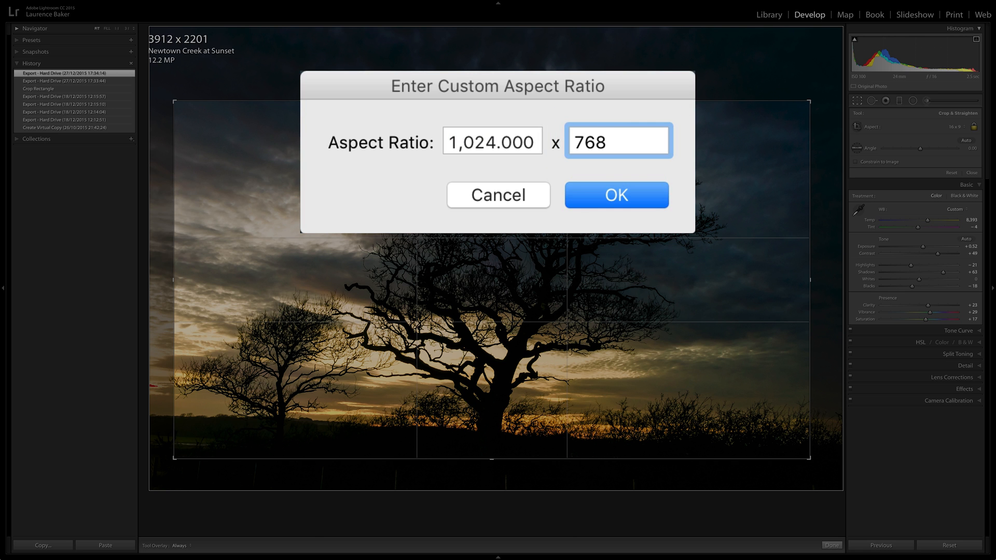
{"action": "key", "text": "Return"}
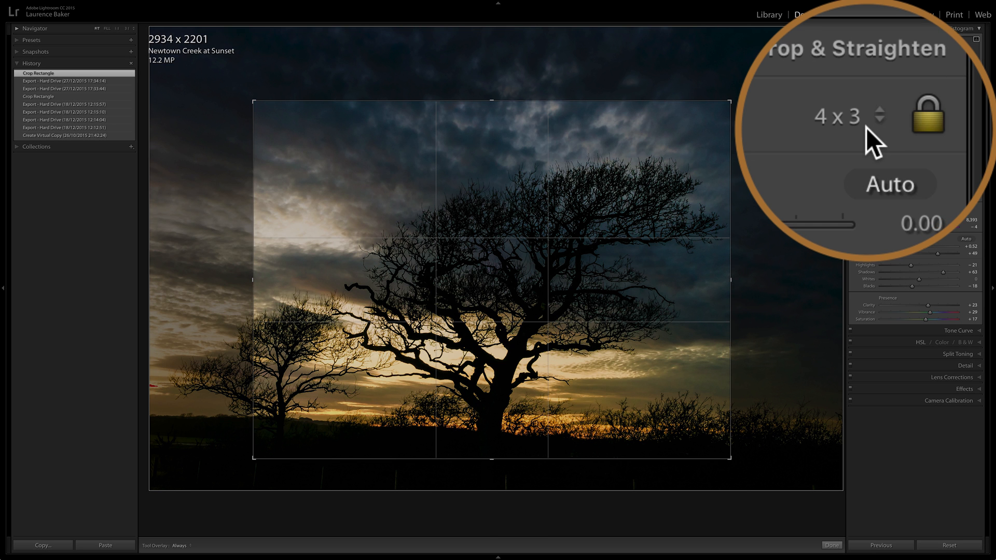
{"action": "key", "text": "super+z"}
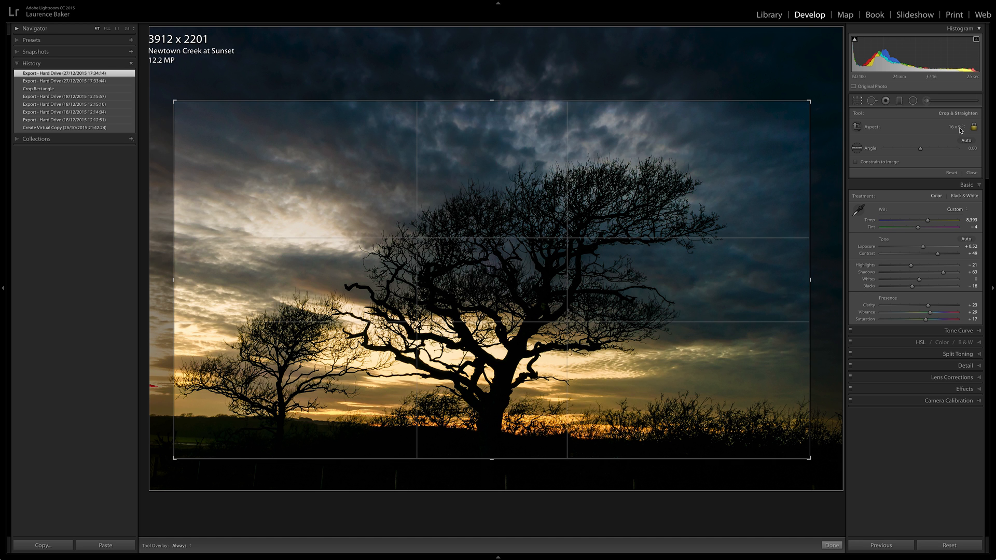
Crop the photo to a custom aspect ratio of 12 x 6 and close the crop tool.
{"action": "left_click", "coordinate": [960, 128]}
{"action": "left_click", "coordinate": [944, 142]}
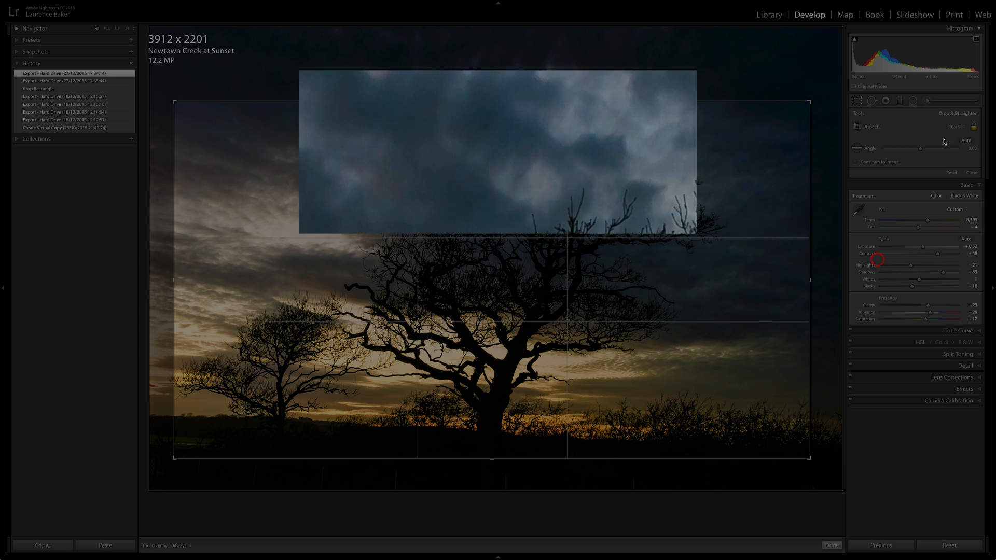
{"action": "type", "text": "12"}
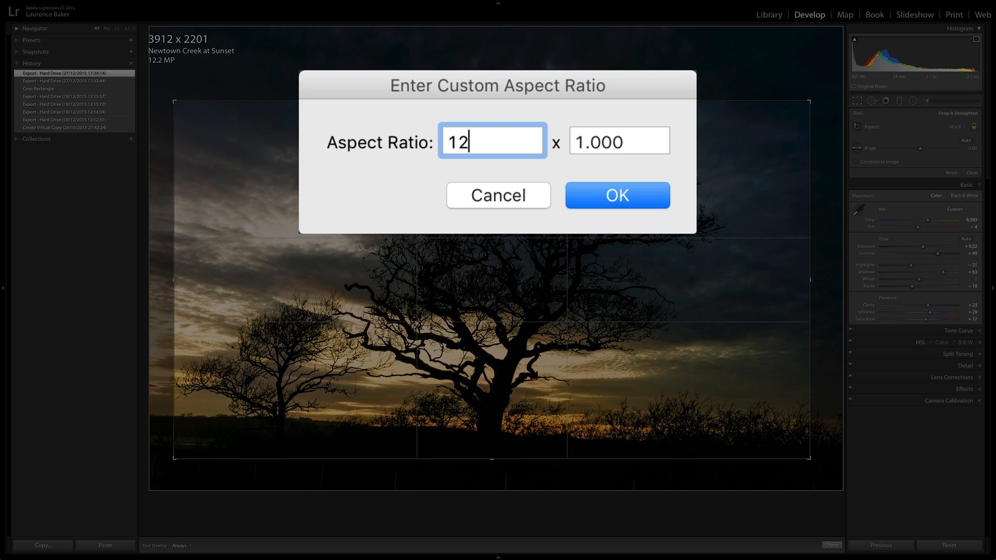
{"action": "key", "text": "Tab"}
{"action": "type", "text": "6"}
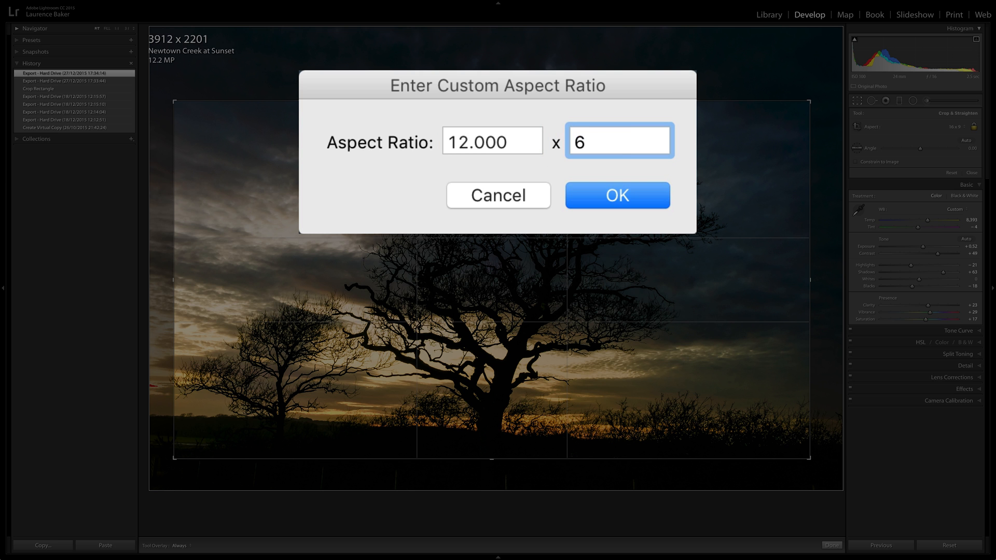
{"action": "key", "text": "Return"}
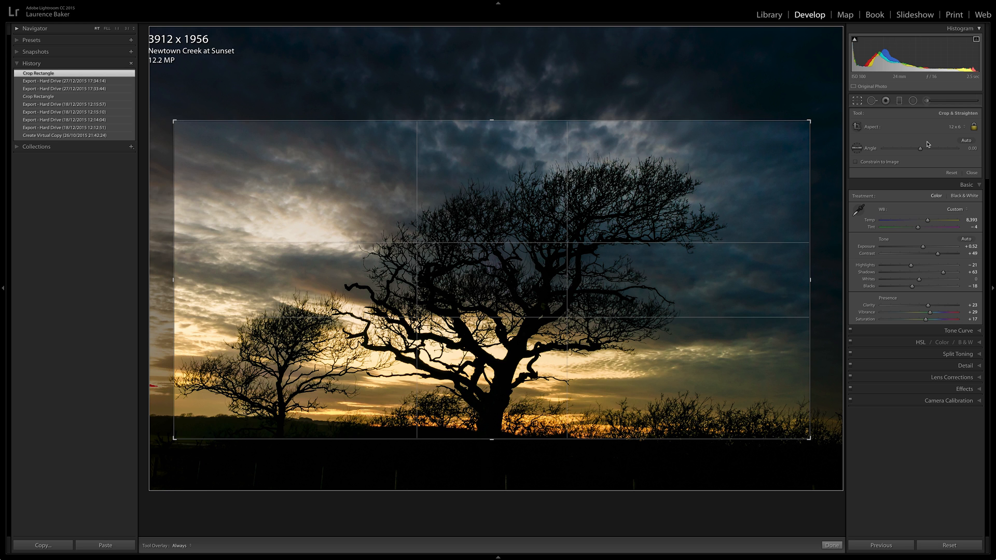
{"action": "left_click", "coordinate": [972, 173]}
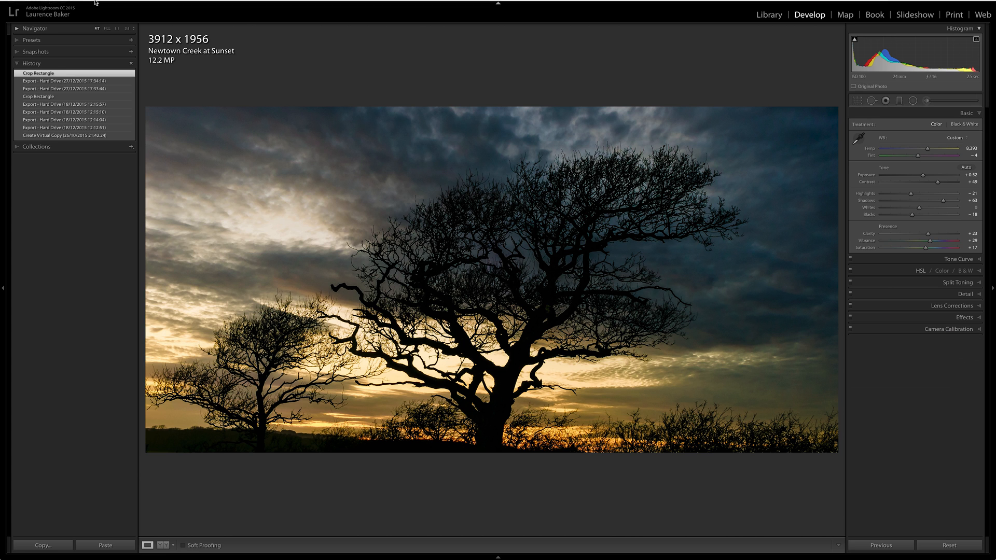
Open the photo's export settings and inspect the Image Sizing options with Resize to Fit switched on and off.
{"action": "left_click", "coordinate": [61, 5]}
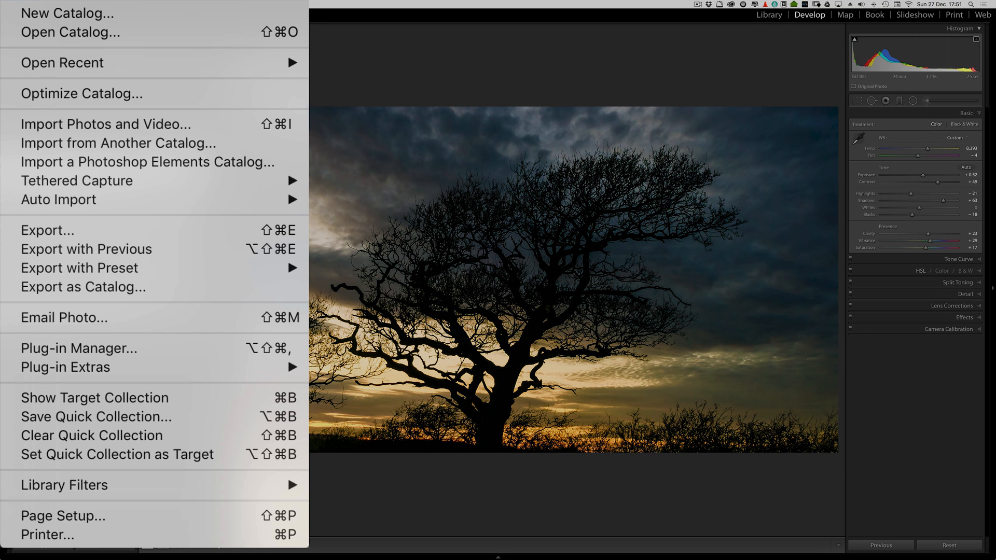
{"action": "left_click", "coordinate": [80, 230]}
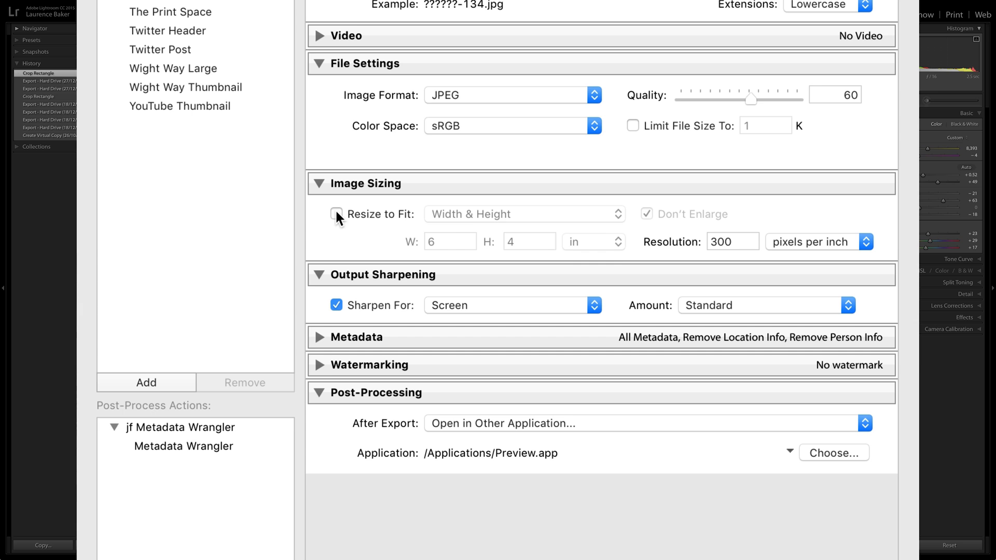
{"action": "left_click", "coordinate": [434, 268]}
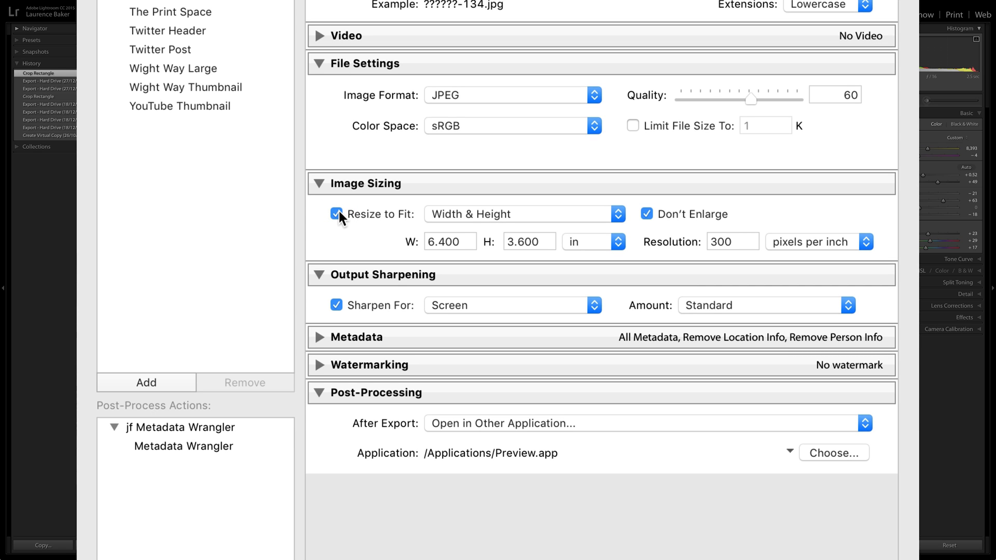
{"action": "left_click", "coordinate": [337, 211]}
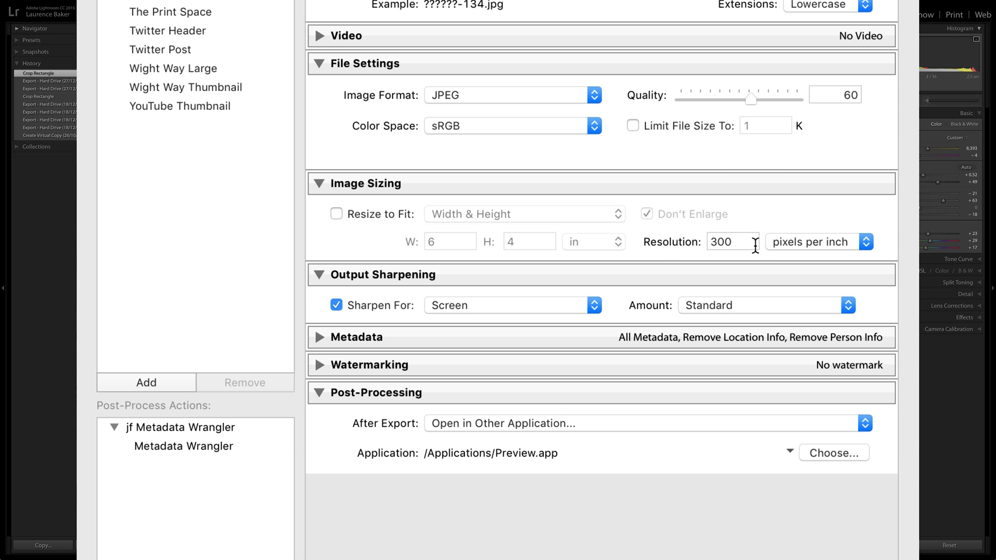
Set the export resolution to 150 pixels per inch, and restore it to 300.
{"action": "left_click", "coordinate": [754, 243]}
{"action": "type", "text": "15"}
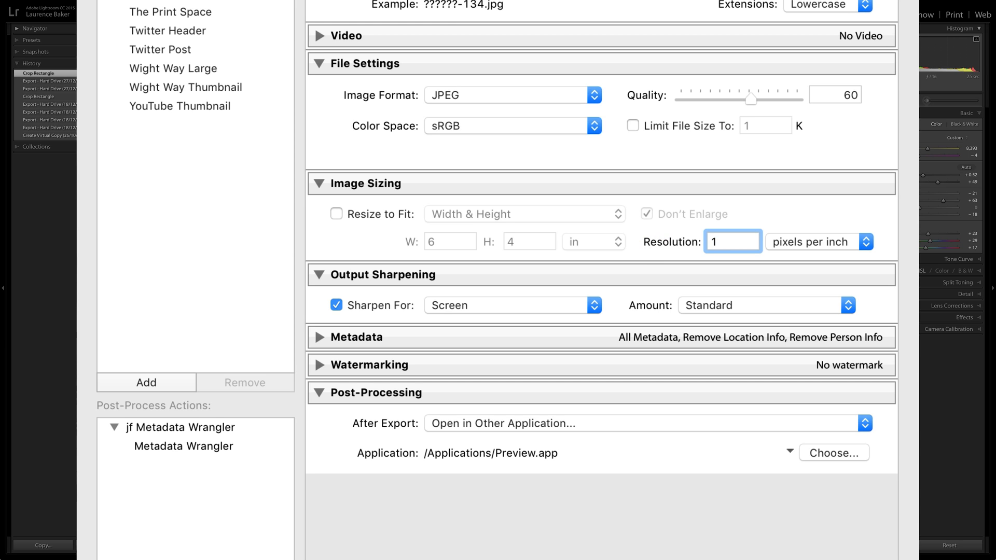
{"action": "type", "text": "0"}
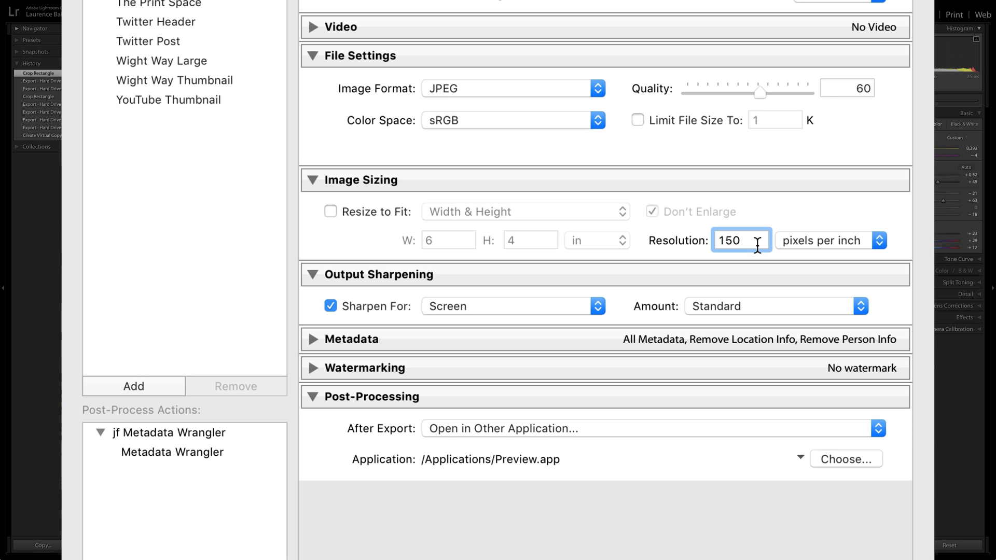
{"action": "key", "text": "BackSpace"}
{"action": "key", "text": "BackSpace"}
{"action": "key", "text": "BackSpace"}
{"action": "type", "text": "300"}
Enable Resize to Fit to examine the width, height and Don't Enlarge options, and disable resizing again.
{"action": "left_click", "coordinate": [331, 212]}
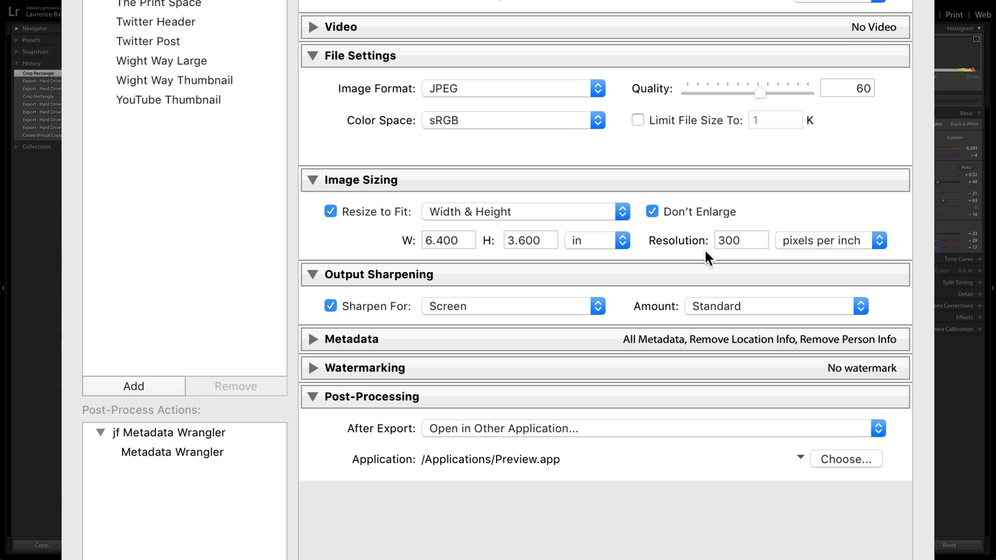
{"action": "left_click", "coordinate": [651, 209]}
{"action": "left_click", "coordinate": [332, 212]}
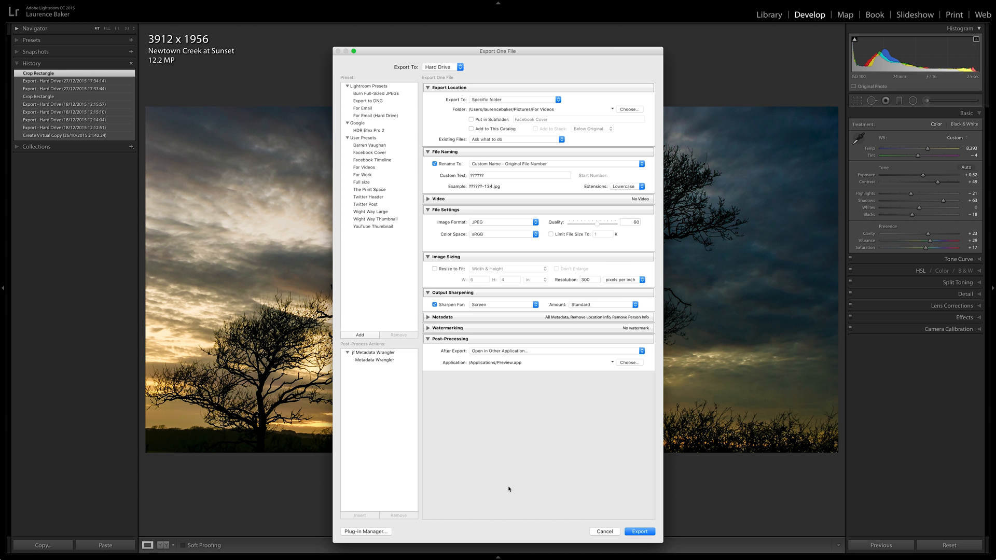
Switch to Photoshop and inspect the tree photo's dimensions and resolution in the Image Size dialog.
{"action": "key", "text": "super+Tab"}
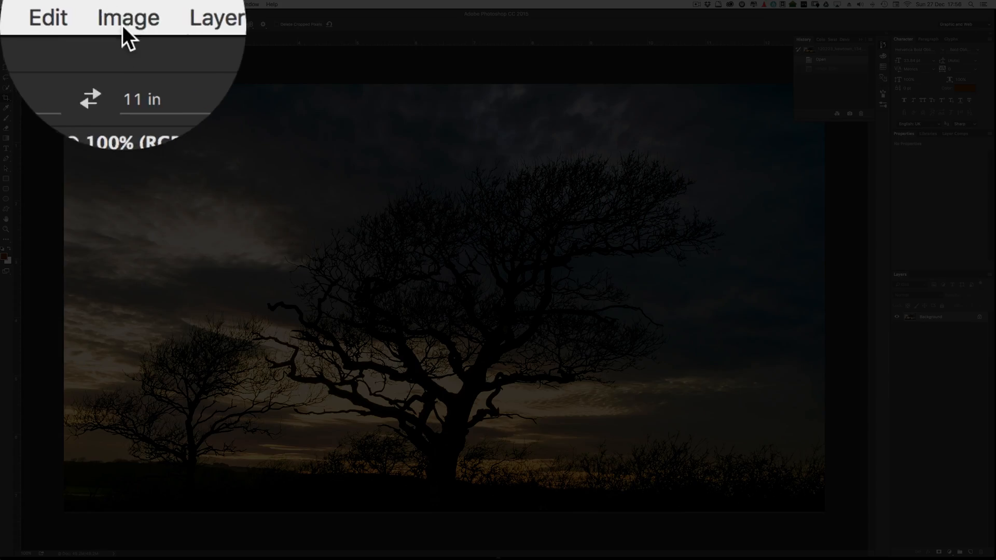
{"action": "left_click", "coordinate": [107, 4]}
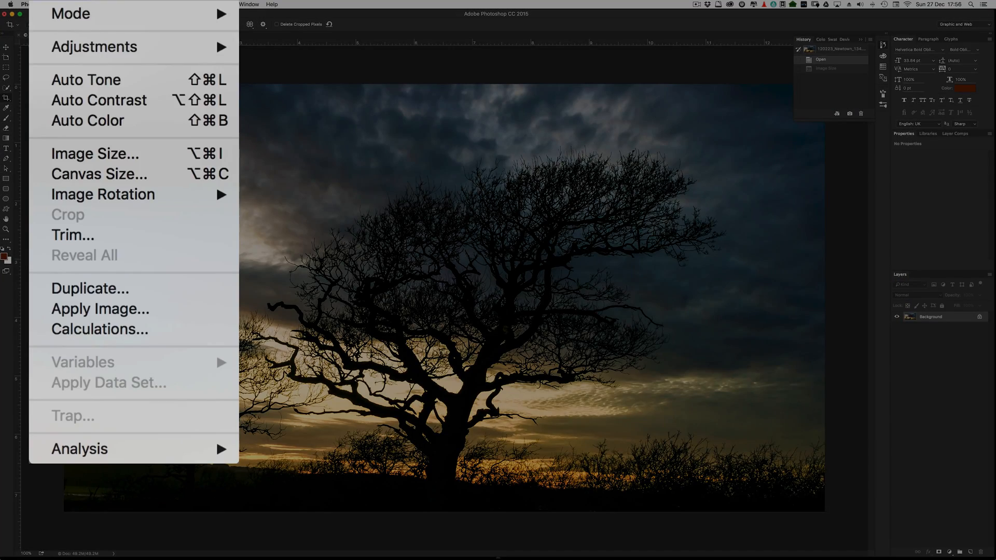
{"action": "left_click", "coordinate": [88, 156]}
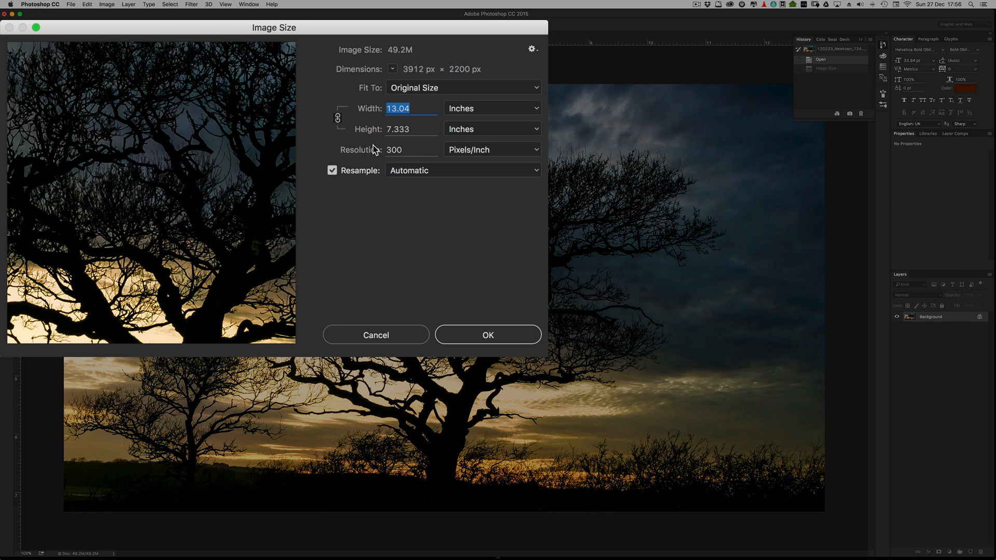
Switch back to Lightroom and cancel the export.
{"action": "key", "text": "super+Tab"}
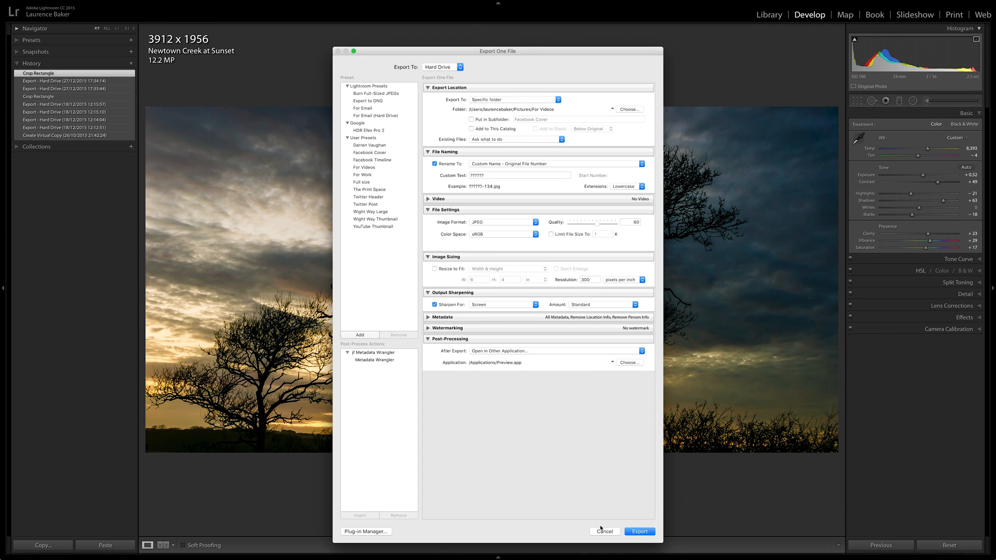
{"action": "left_click", "coordinate": [604, 531]}
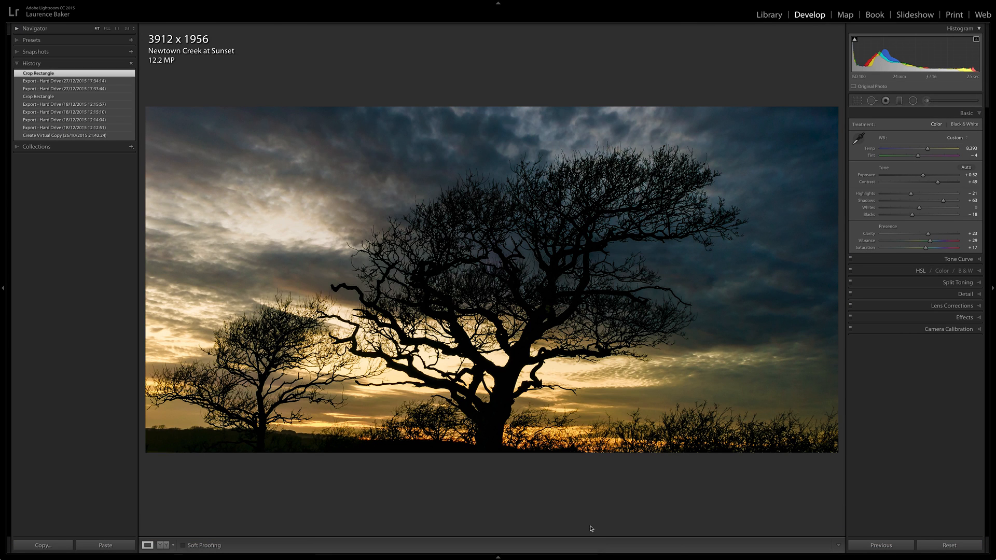
Check Photoshop briefly, return to Lightroom and examine the External Editing preferences for the Photoshop file format and resolution.
{"action": "key", "text": "super+Tab"}
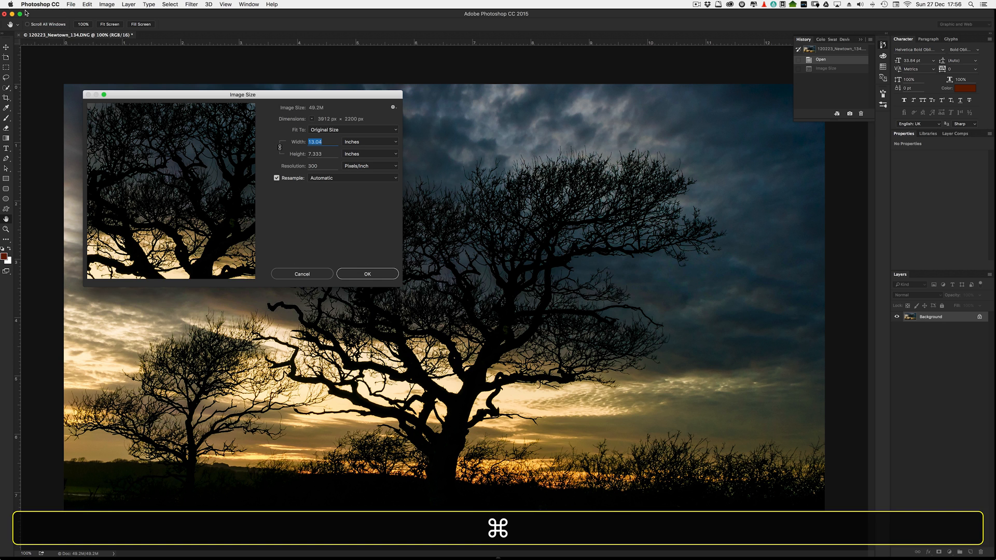
{"action": "key", "text": "super+Tab"}
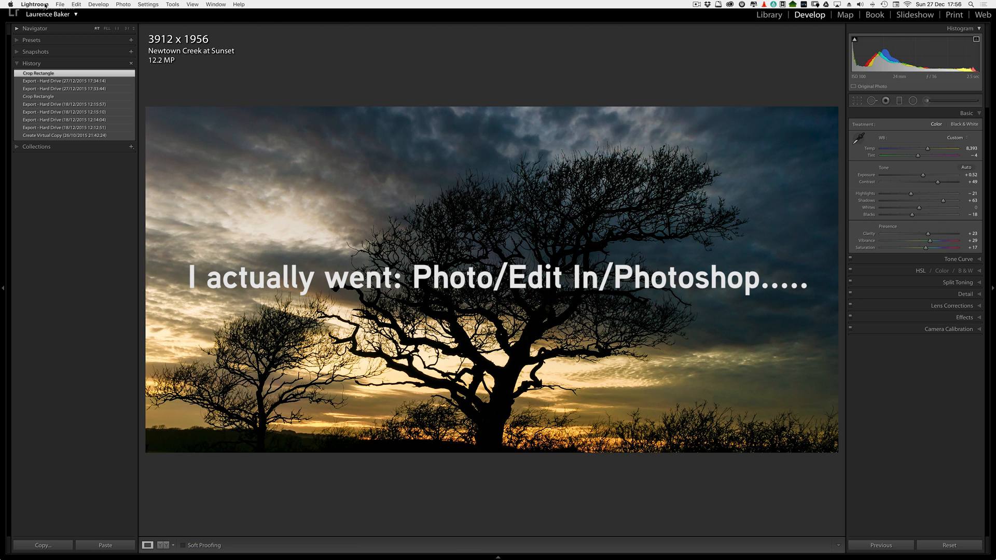
{"action": "left_click", "coordinate": [46, 6]}
{"action": "left_click", "coordinate": [311, 69]}
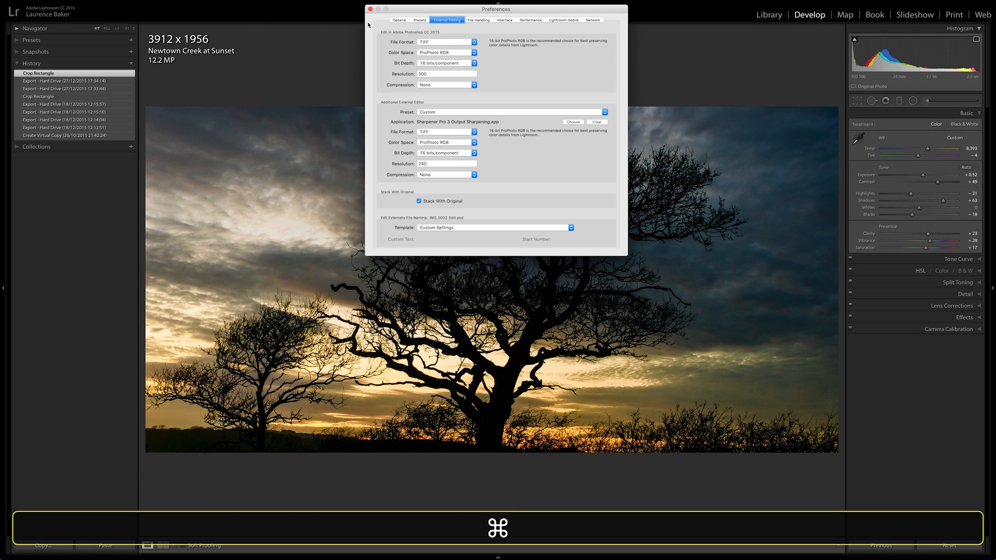
Switch to Photoshop, turn off Resample for the tree photo and try resolutions of 15 and 150 pixels/inch.
{"action": "key", "text": "super+Tab"}
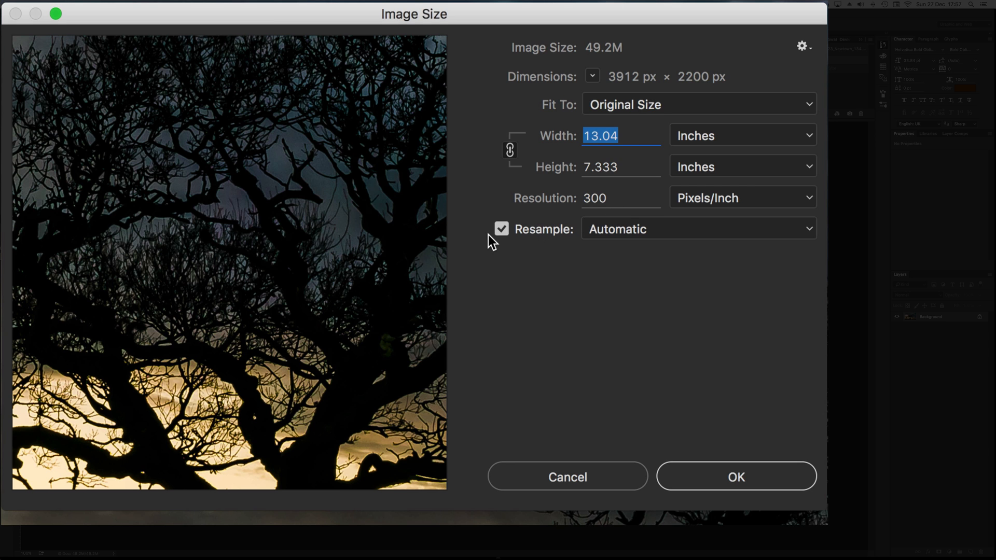
{"action": "left_click", "coordinate": [501, 229]}
{"action": "left_click", "coordinate": [554, 191]}
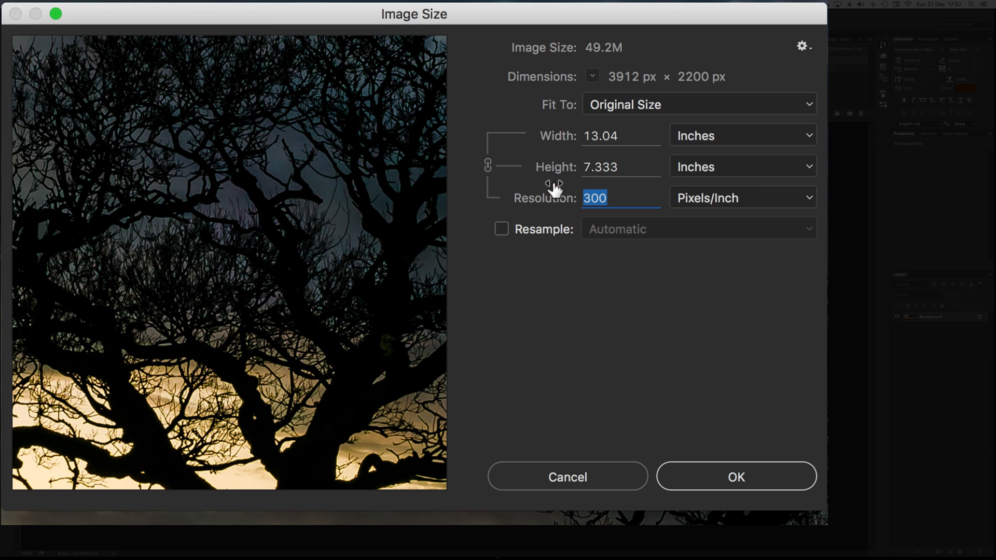
{"action": "type", "text": "15"}
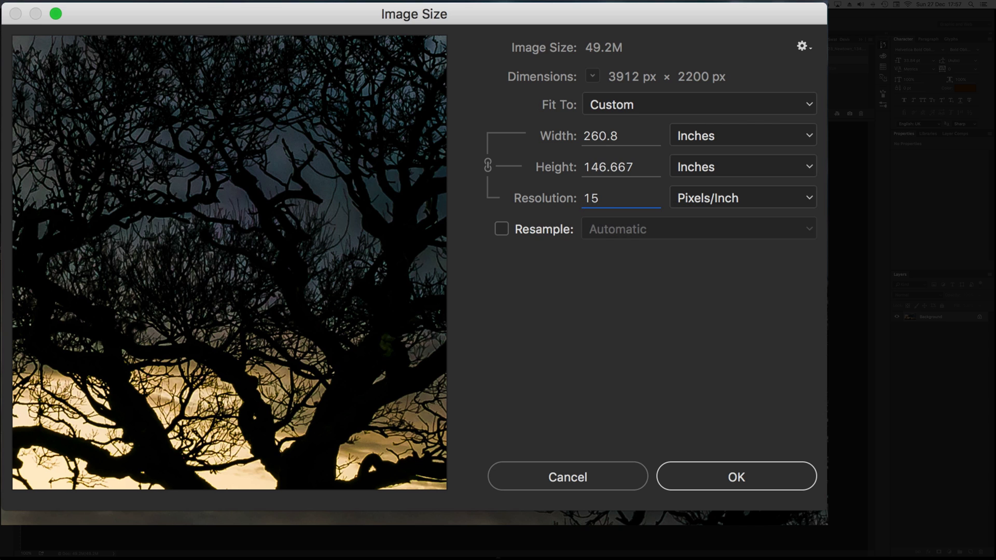
{"action": "type", "text": "0"}
{"action": "key", "text": "BackSpace"}
{"action": "key", "text": "BackSpace"}
{"action": "key", "text": "BackSpace"}
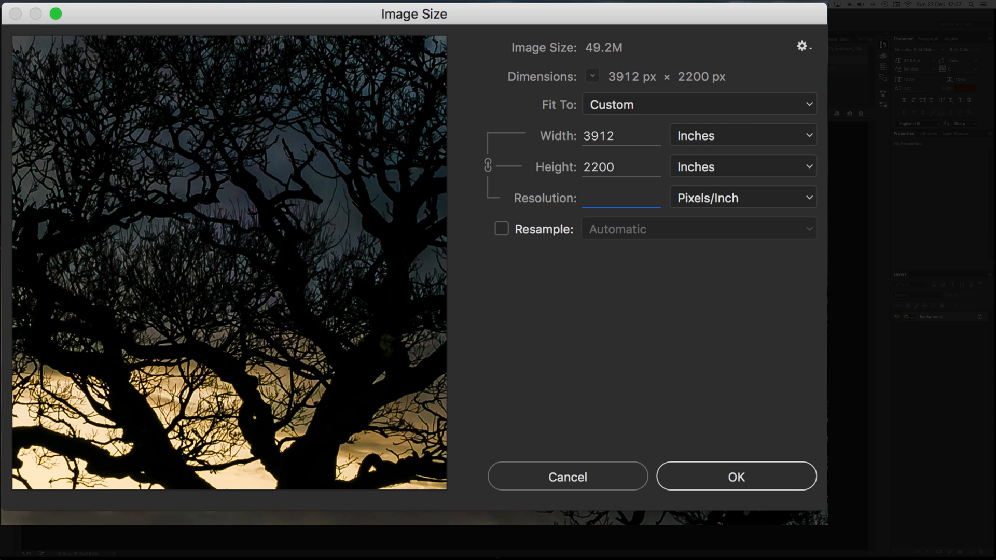
Restore the resolution to 300 pixels/inch and re-enable Resample, keeping the Automatic method after reviewing the alternatives.
{"action": "type", "text": "300"}
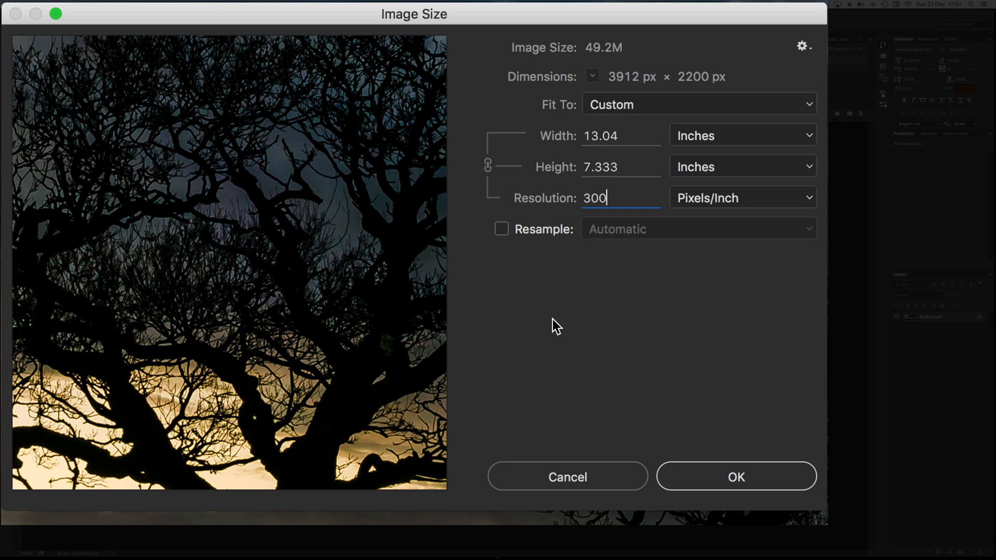
{"action": "left_click", "coordinate": [508, 232]}
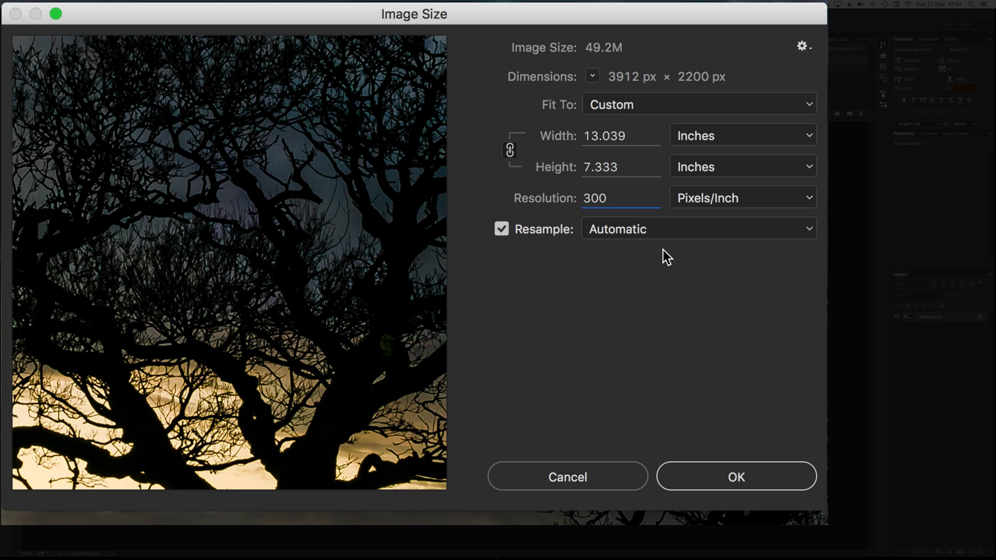
{"action": "left_click", "coordinate": [648, 236]}
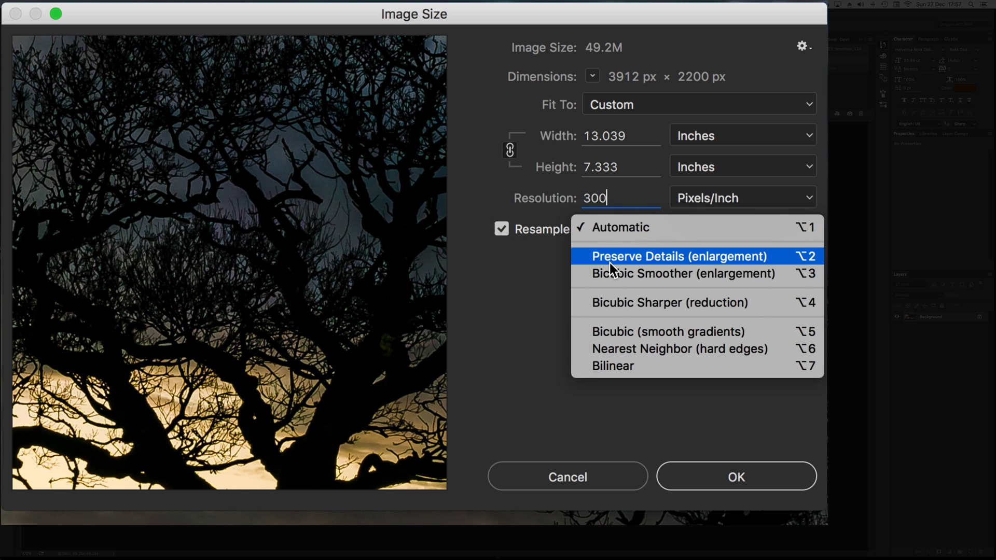
{"action": "left_click", "coordinate": [613, 231]}
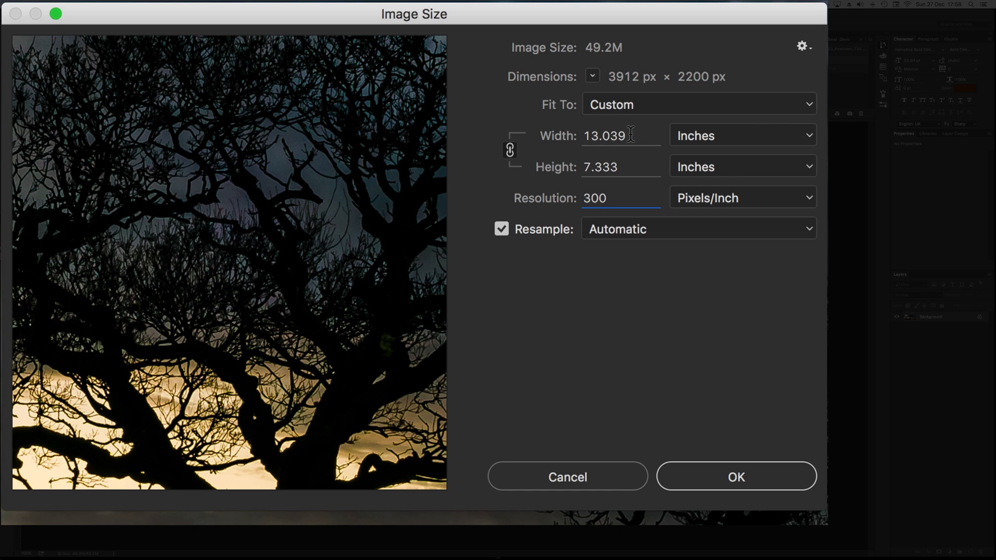
Try a width of 26 inches with resampling on, and toggle the width-height link off and on.
{"action": "left_click", "coordinate": [529, 135]}
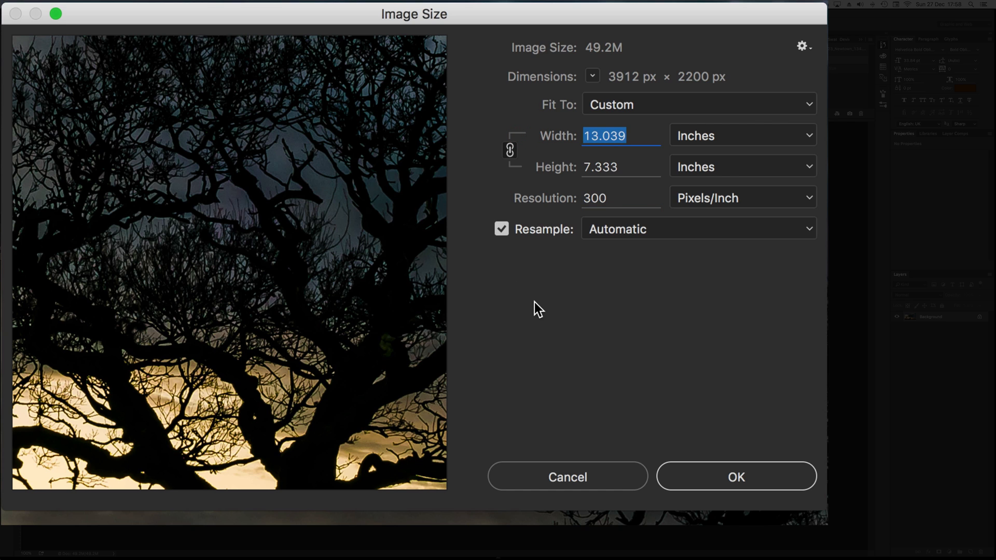
{"action": "type", "text": "26"}
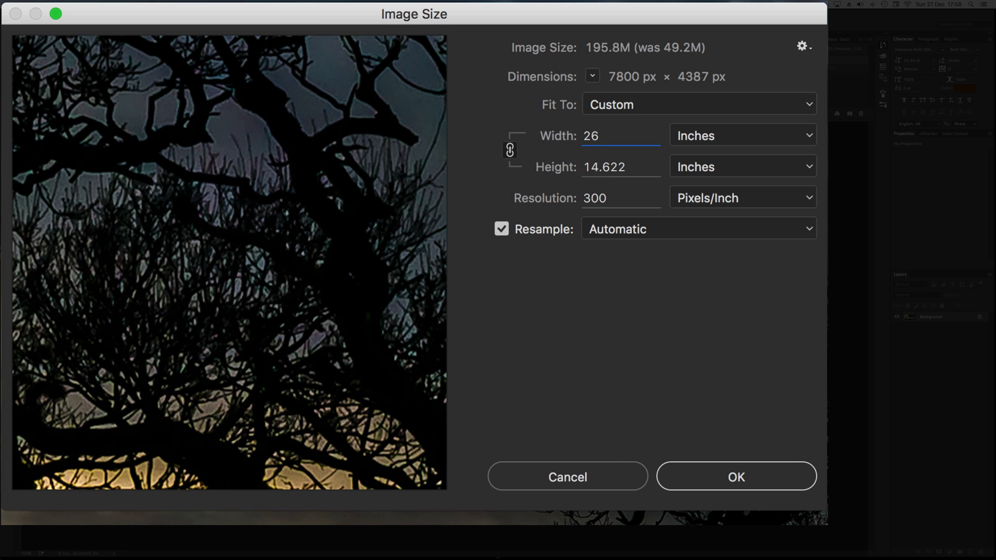
{"action": "key", "text": "Tab"}
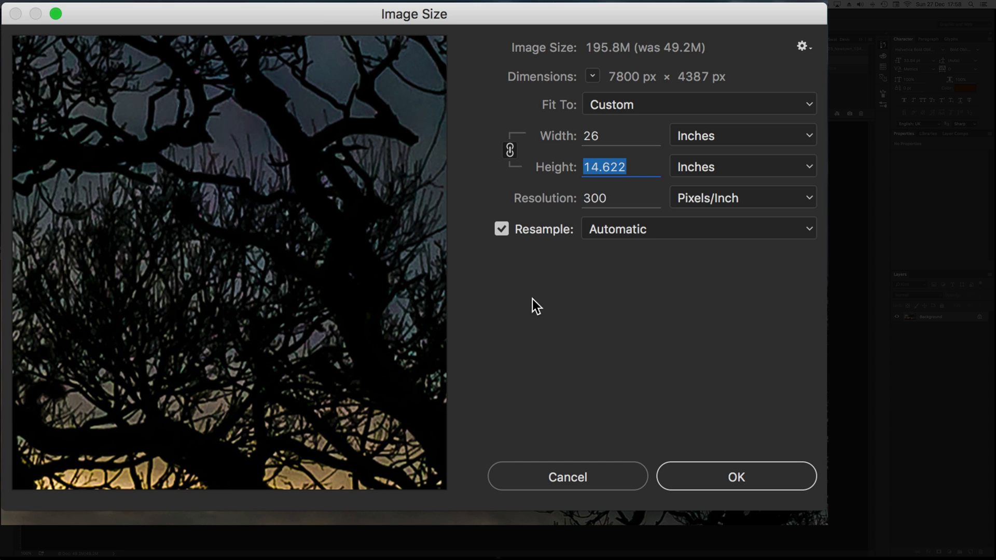
{"action": "left_click", "coordinate": [509, 155]}
{"action": "left_click", "coordinate": [509, 151]}
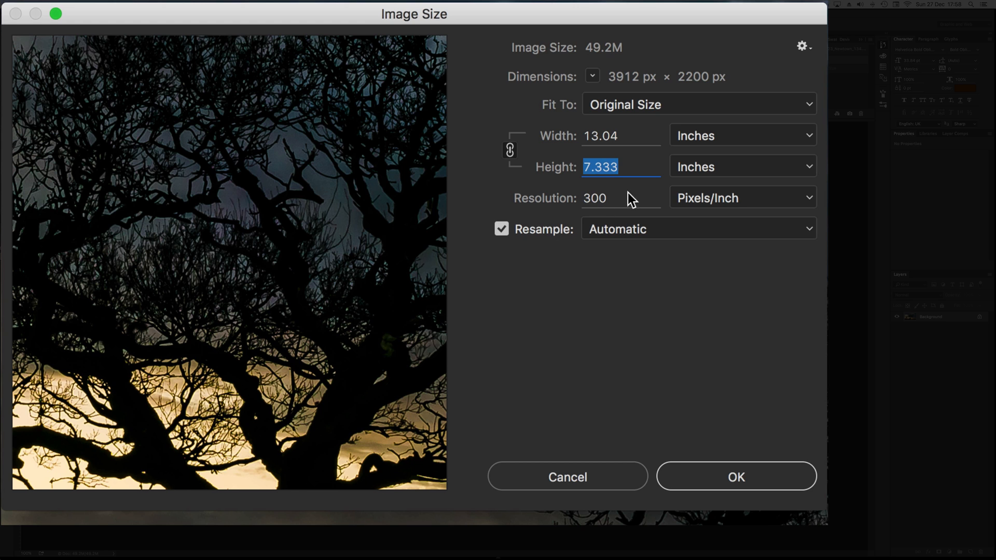
Enlarge the tree photo to a width of 26 inches with Automatic resampling and apply the new image size.
{"action": "left_click", "coordinate": [549, 136]}
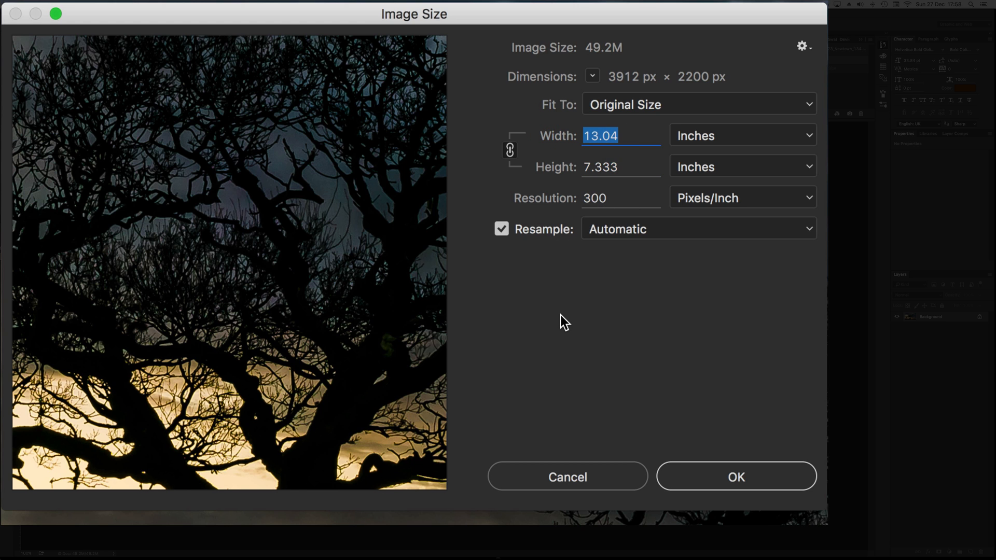
{"action": "type", "text": "26"}
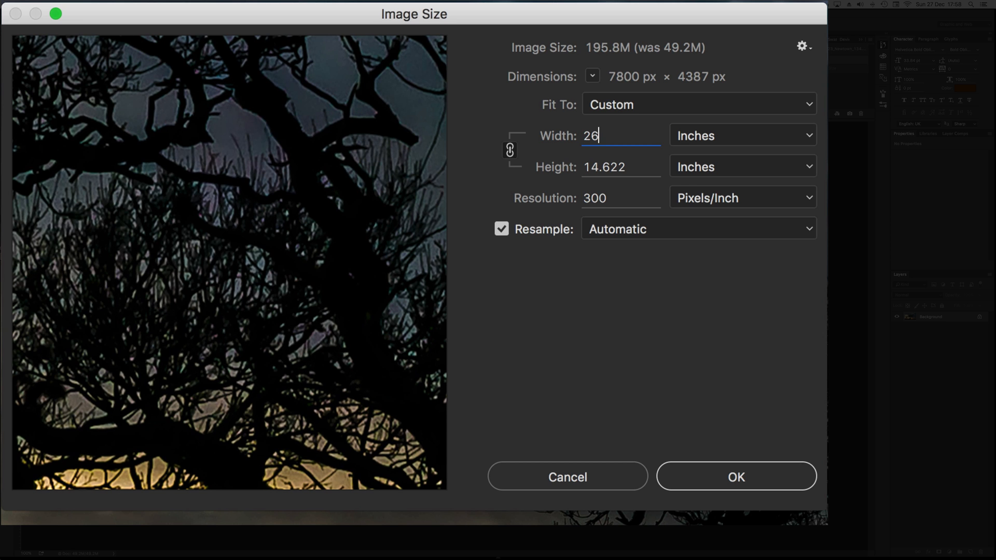
{"action": "key", "text": "Tab"}
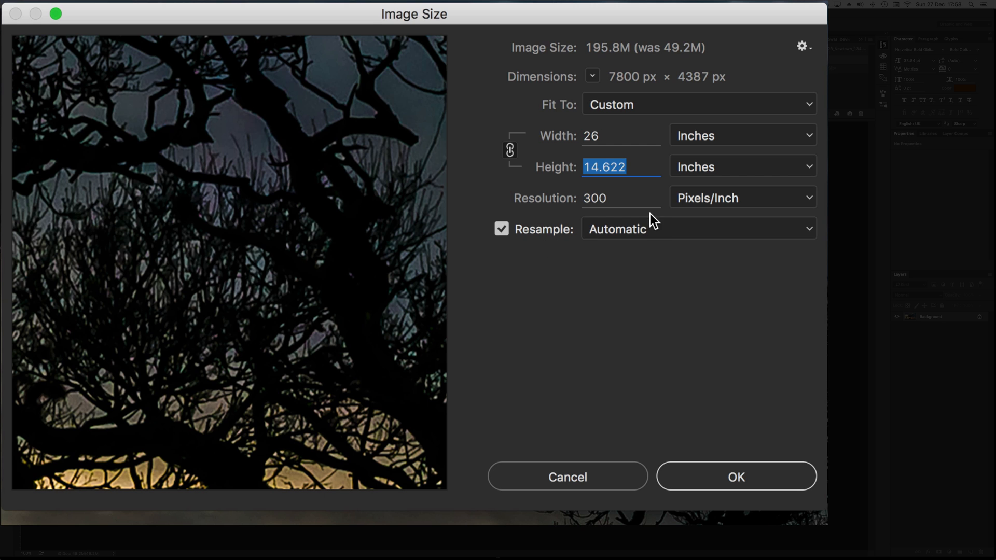
{"action": "left_click", "coordinate": [653, 229]}
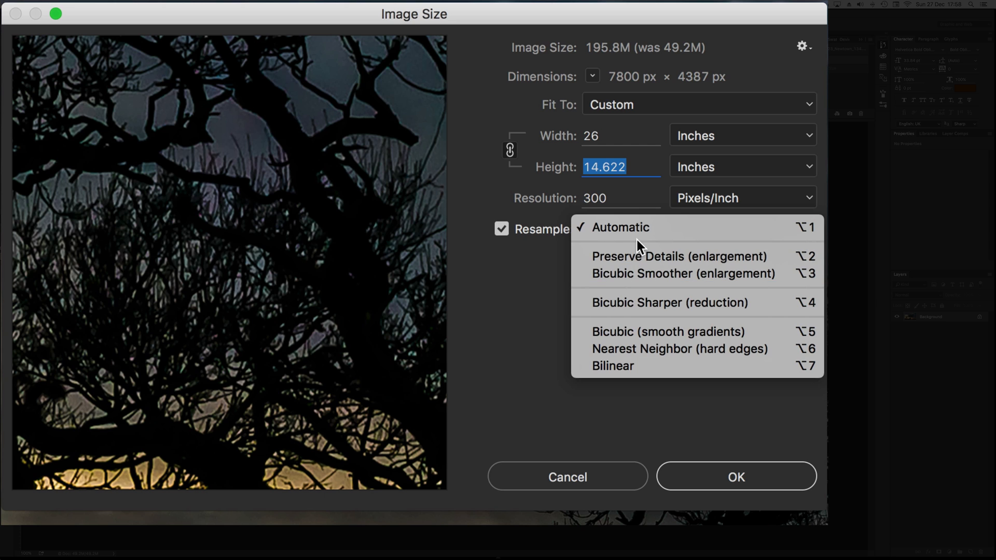
{"action": "left_click", "coordinate": [574, 288]}
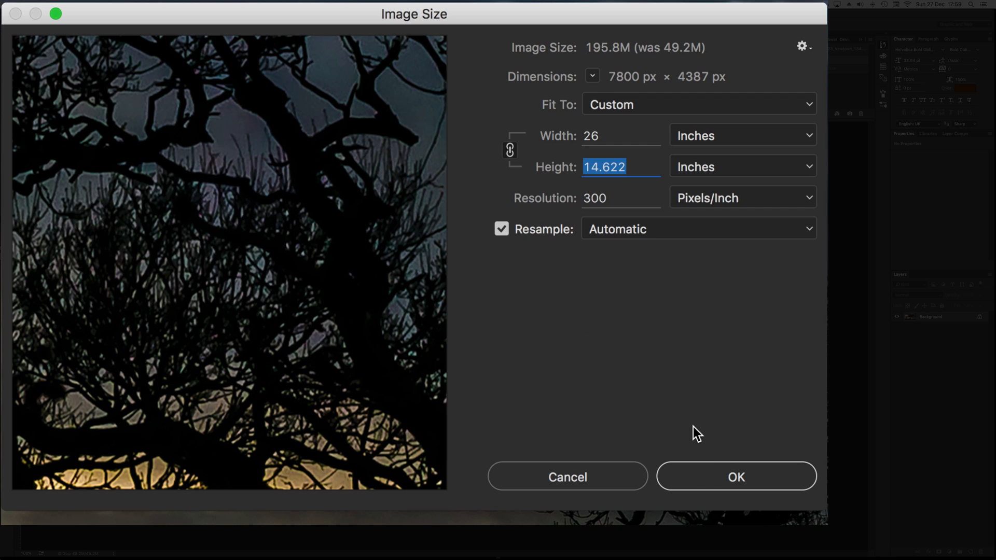
{"action": "left_click", "coordinate": [708, 472]}
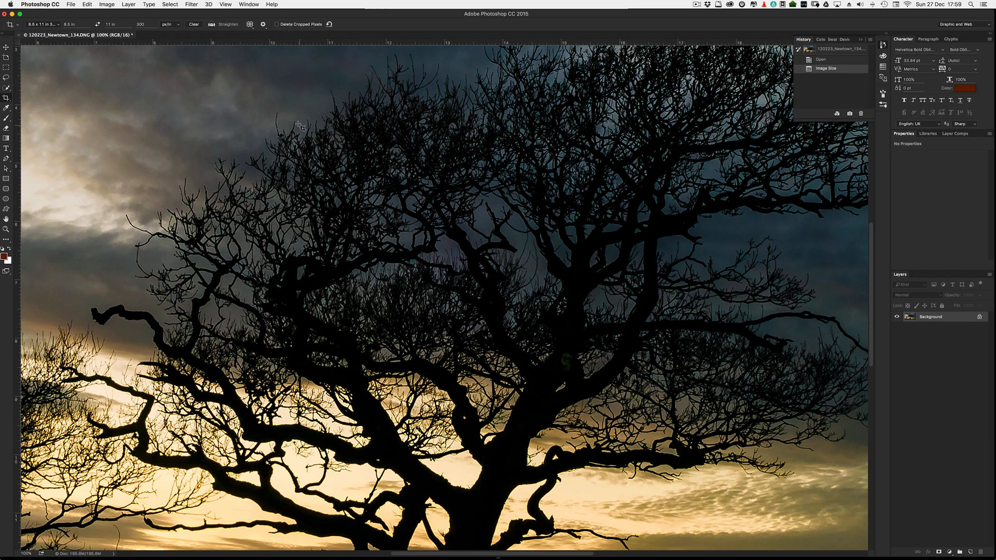
Examine the enlarged photo's detail at 100%, from the main tree and hedgerow across to the smaller tree.
{"action": "scroll", "coordinate": [482, 271], "scroll_direction": "down", "scroll_amount": 10}
{"action": "scroll", "coordinate": [482, 270], "scroll_direction": "right", "scroll_amount": 7}
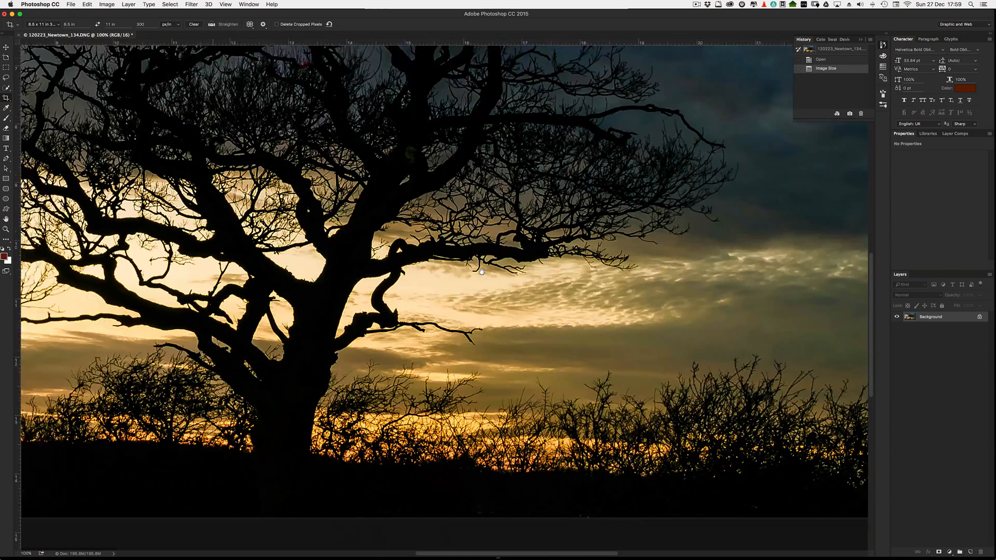
{"action": "scroll", "coordinate": [481, 270], "scroll_direction": "down", "scroll_amount": 5}
{"action": "scroll", "coordinate": [467, 265], "scroll_direction": "left", "scroll_amount": 6}
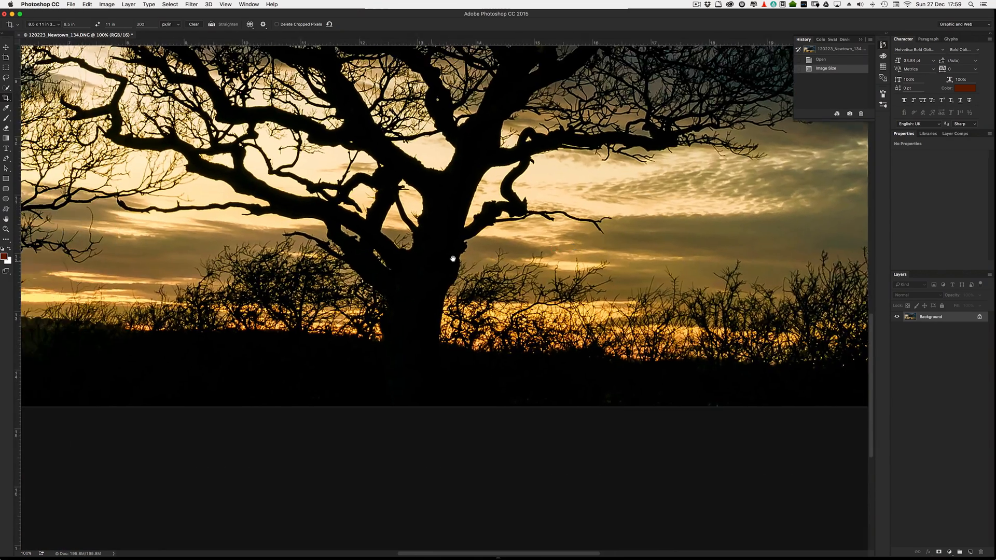
{"action": "scroll", "coordinate": [453, 258], "scroll_direction": "left", "scroll_amount": 9}
{"action": "scroll", "coordinate": [456, 303], "scroll_direction": "up", "scroll_amount": 2}
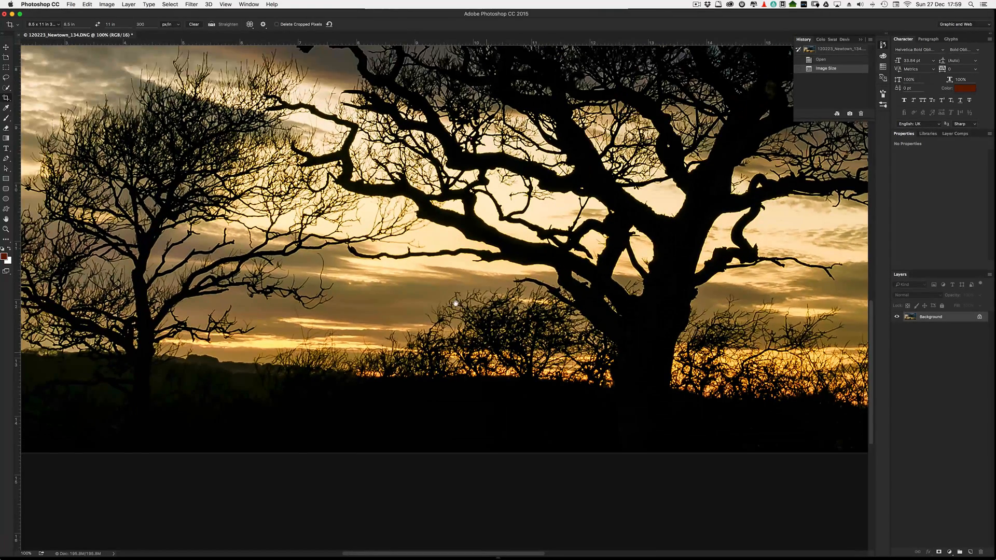
{"action": "scroll", "coordinate": [455, 303], "scroll_direction": "up", "scroll_amount": 2}
{"action": "scroll", "coordinate": [456, 303], "scroll_direction": "left", "scroll_amount": 2}
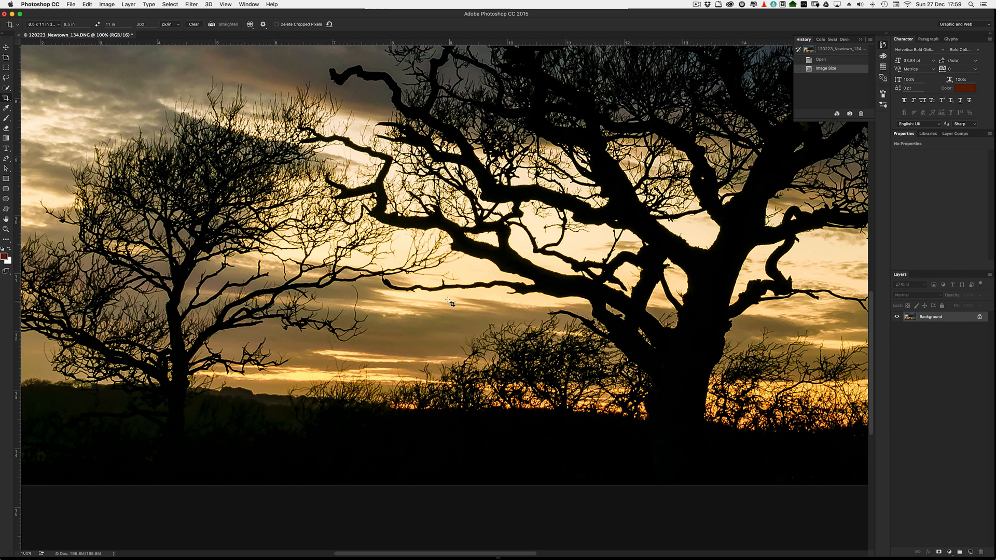
Switch back to Lightroom and close the Preferences window.
{"action": "key", "text": "super+Tab"}
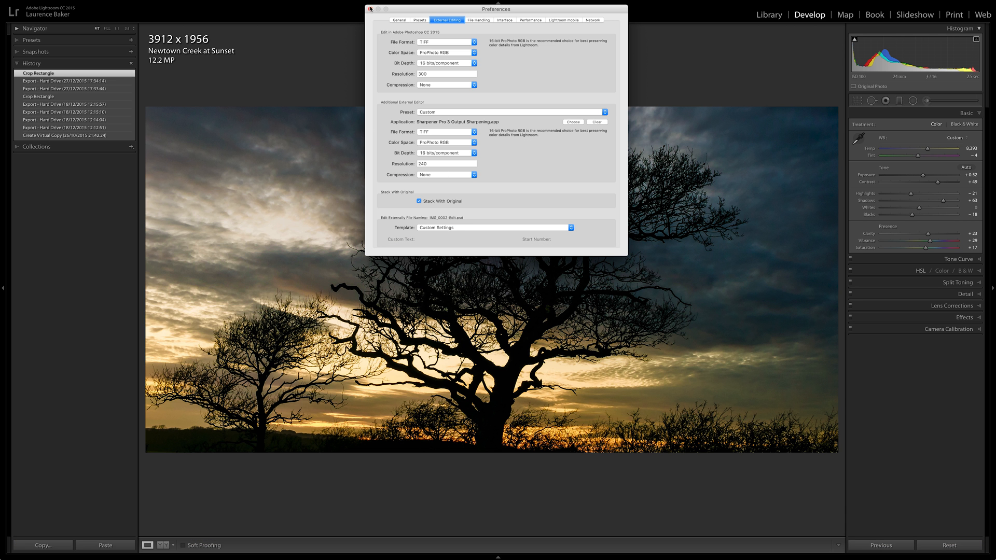
{"action": "left_click", "coordinate": [370, 9]}
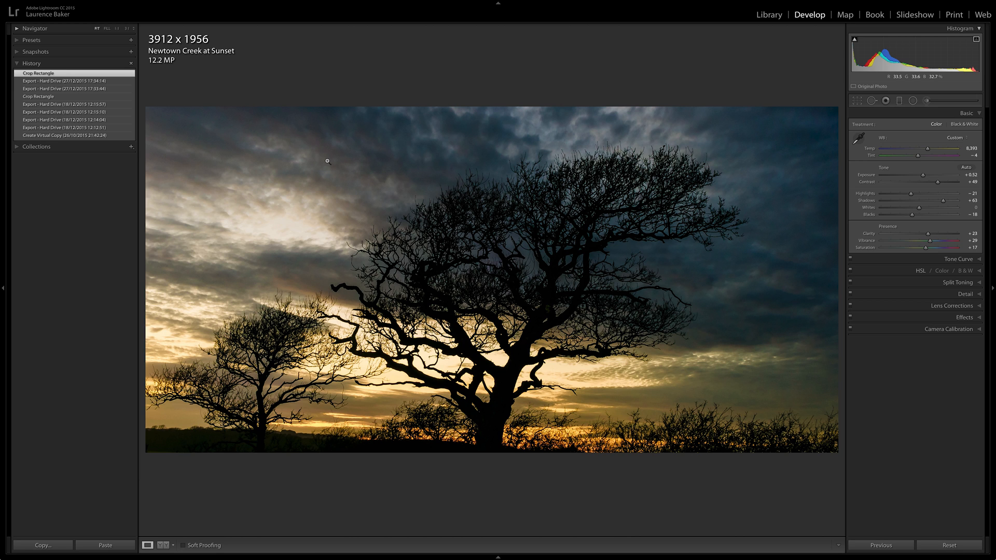
{"action": "key", "text": "super"}
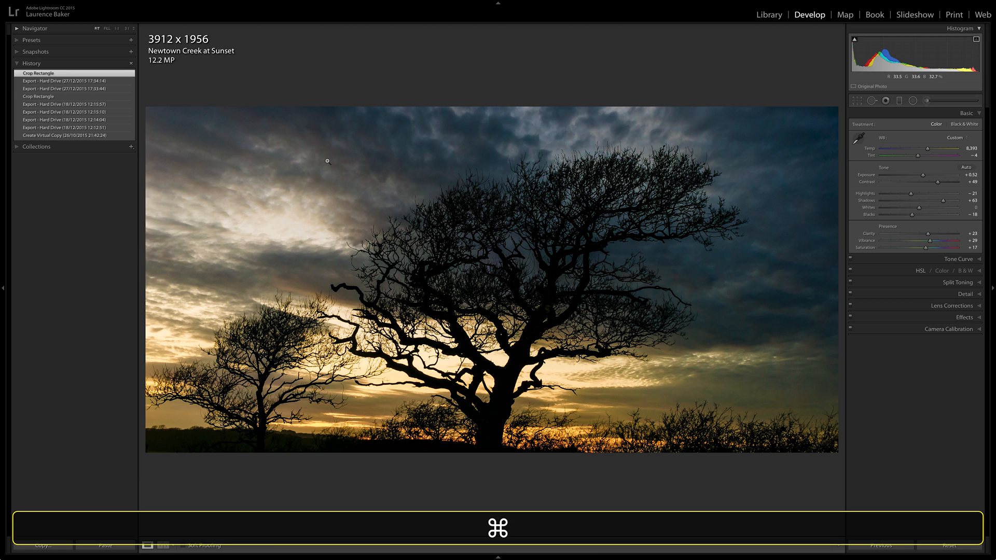
Export the photo as a JPEG with the resolution set to 1 pixel per inch, overwriting the existing file.
{"action": "key", "text": "shift+super+e"}
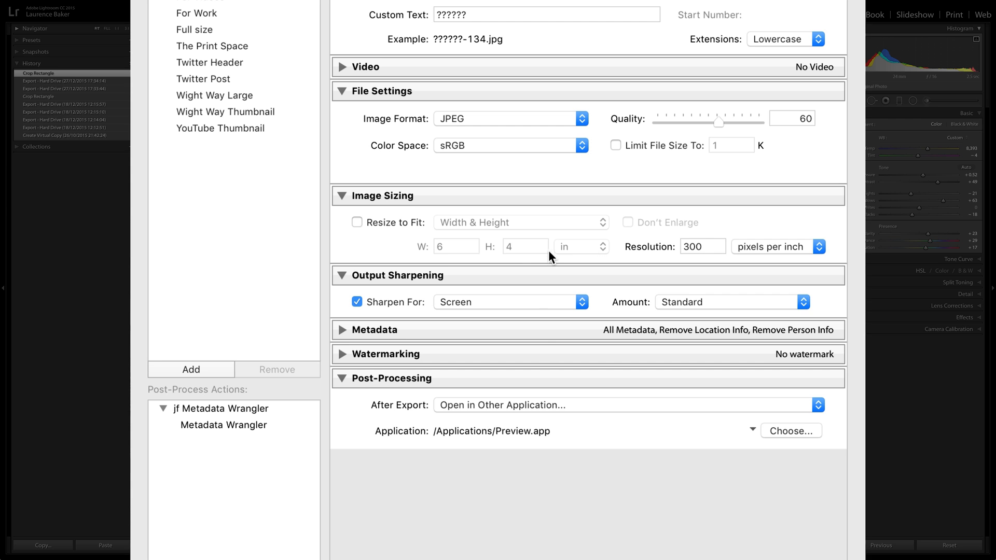
{"action": "double_click", "coordinate": [696, 247]}
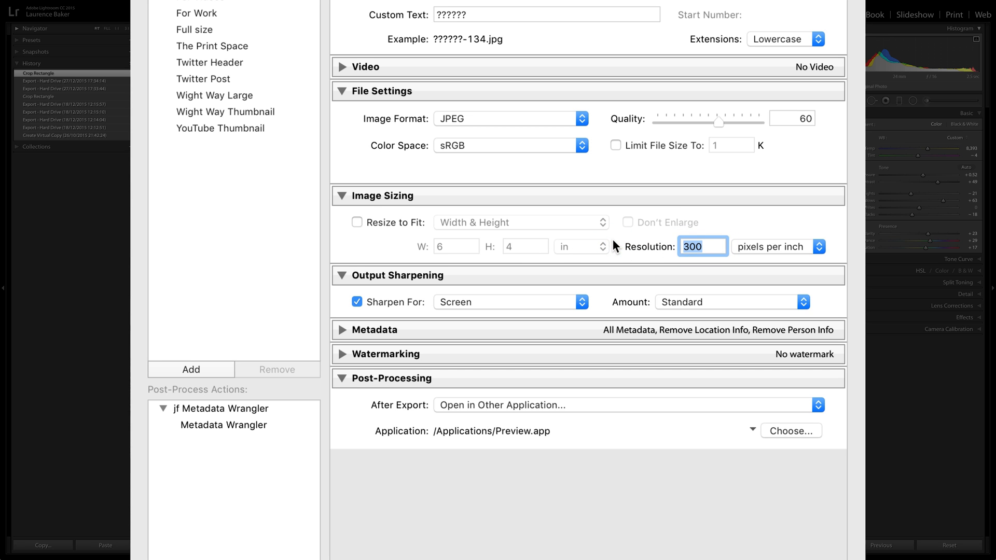
{"action": "type", "text": "1"}
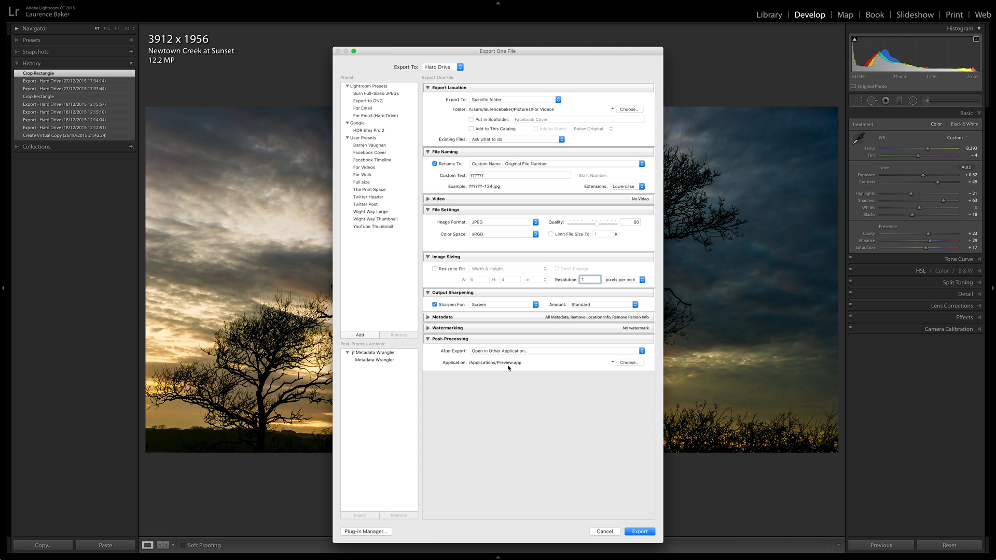
{"action": "left_click", "coordinate": [636, 529]}
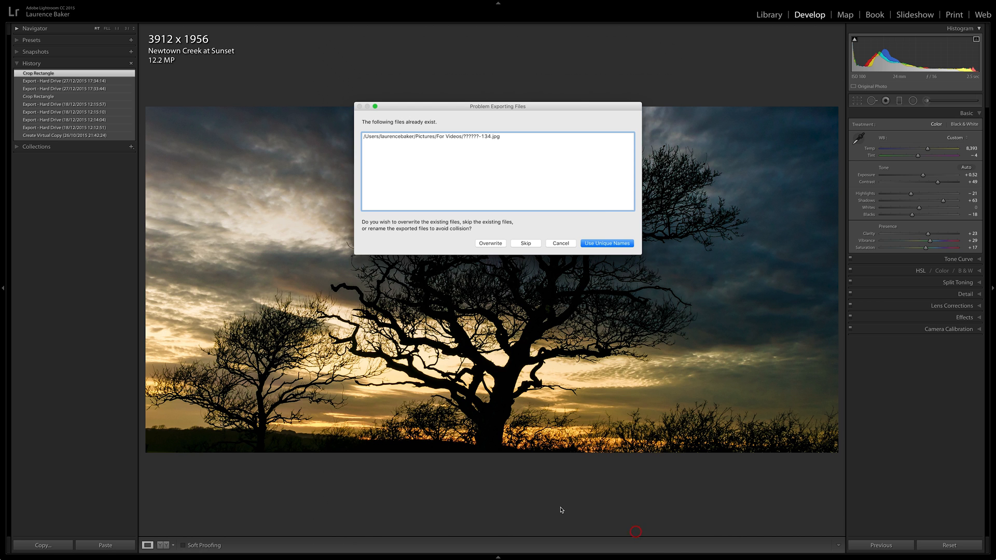
{"action": "left_click", "coordinate": [491, 244]}
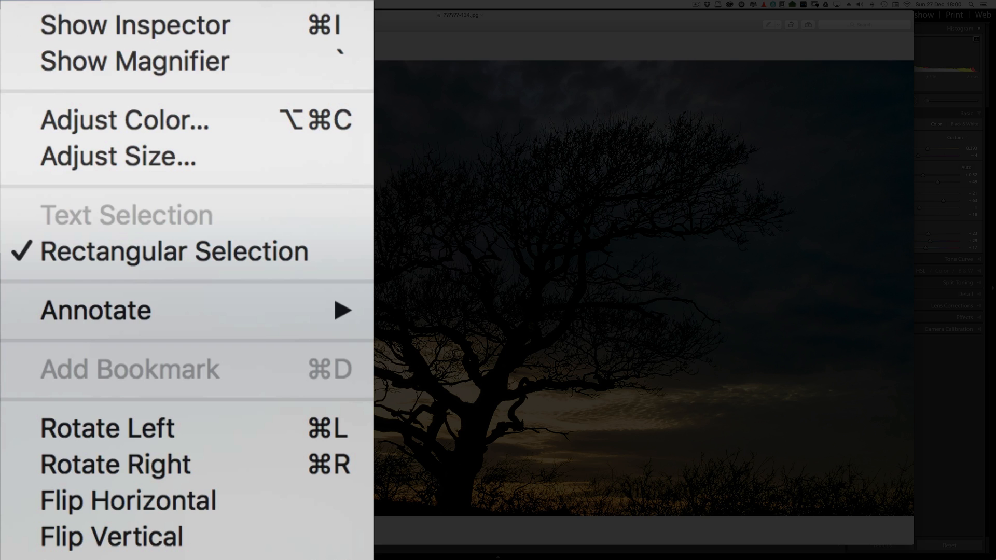
Inspect the exported JPEG's pixel size and DPI in Preview's general info, and return to Lightroom.
{"action": "left_click", "coordinate": [44, 23]}
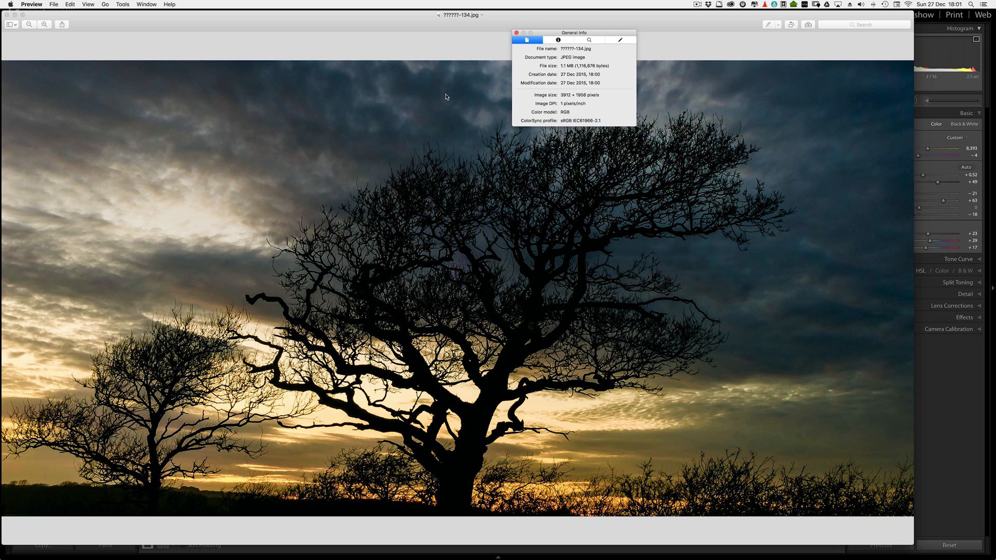
{"action": "key", "text": "super+Tab"}
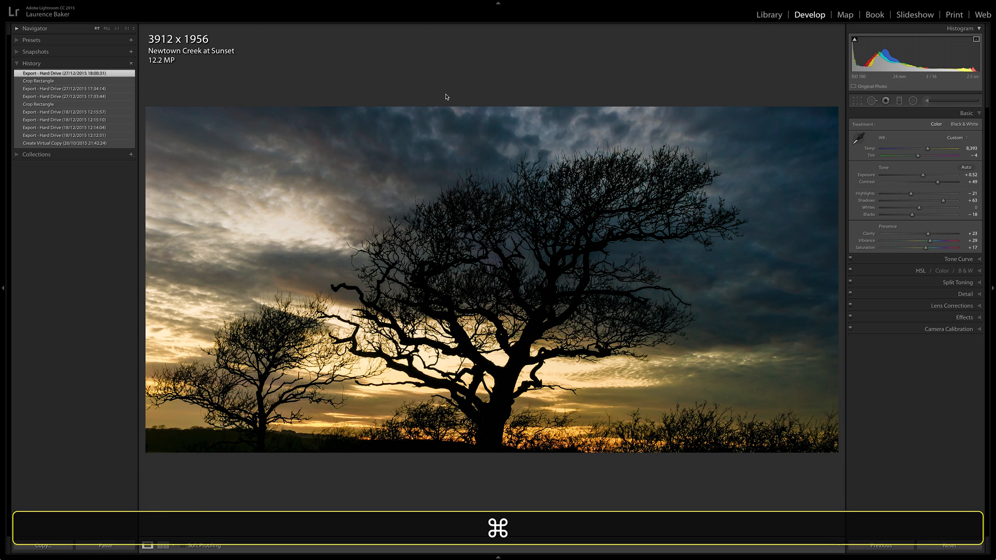
Export the photo as a JPEG at 300 pixels per inch, overwriting the existing file, and return to Lightroom after checking it in Preview.
{"action": "key", "text": "shift+super+e"}
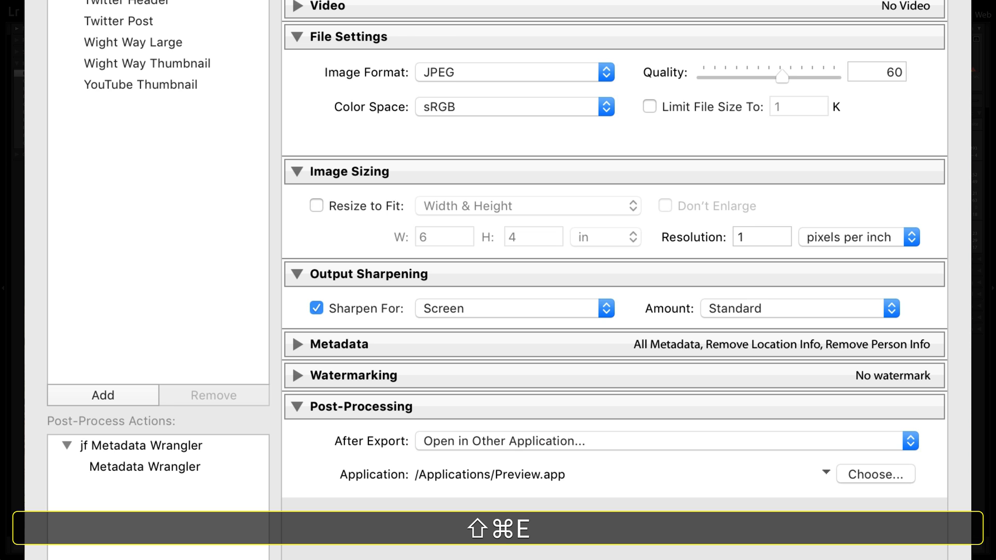
{"action": "double_click", "coordinate": [741, 237]}
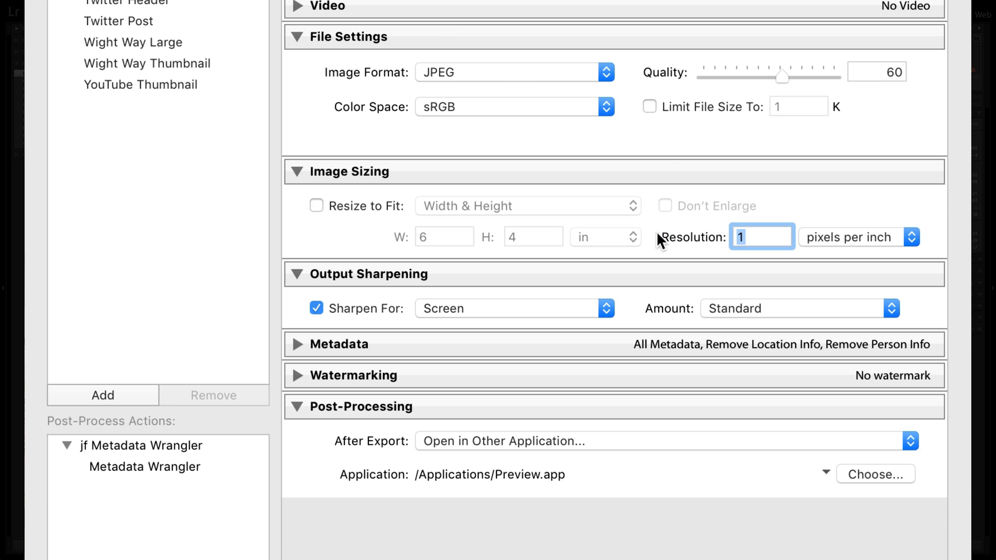
{"action": "type", "text": "300"}
{"action": "key", "text": "Return"}
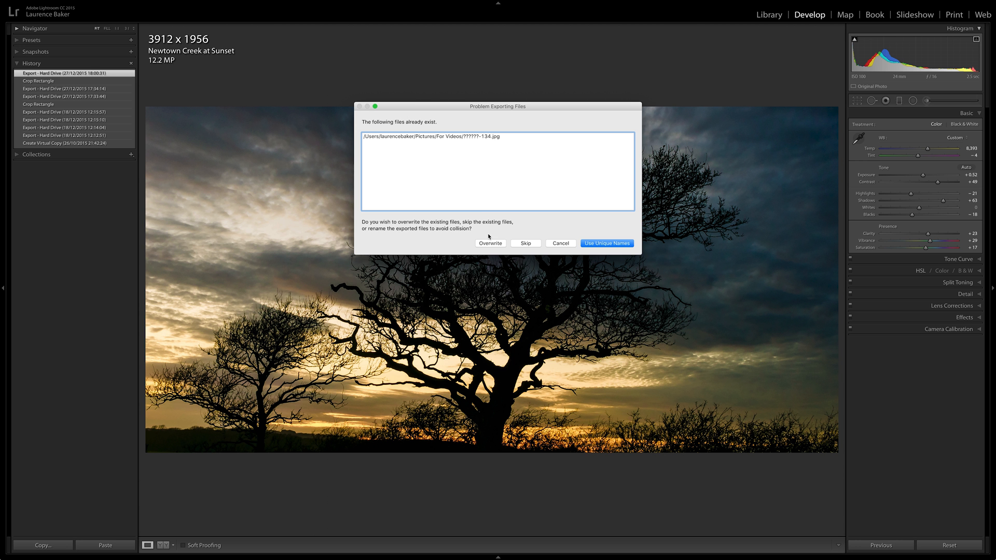
{"action": "left_click", "coordinate": [490, 244]}
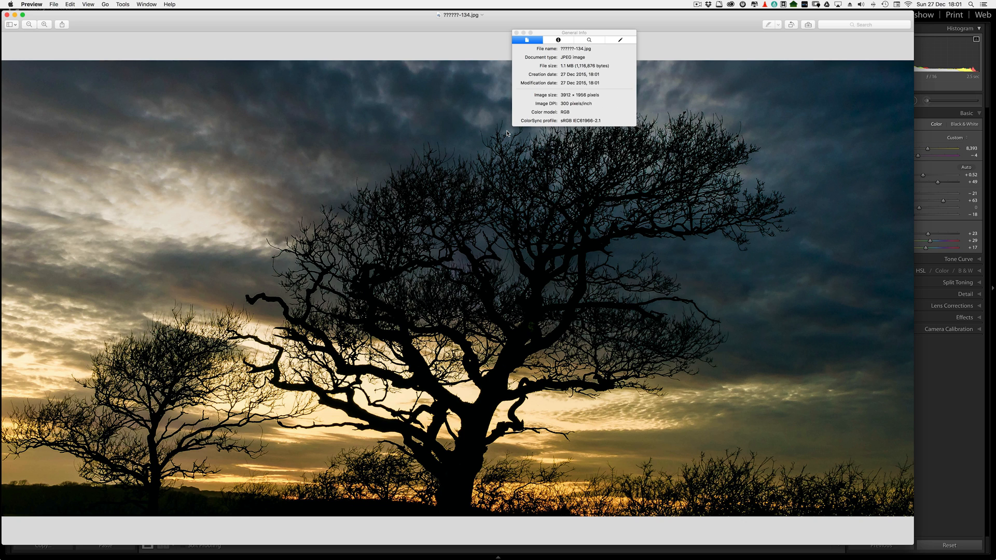
{"action": "key", "text": "super+Tab"}
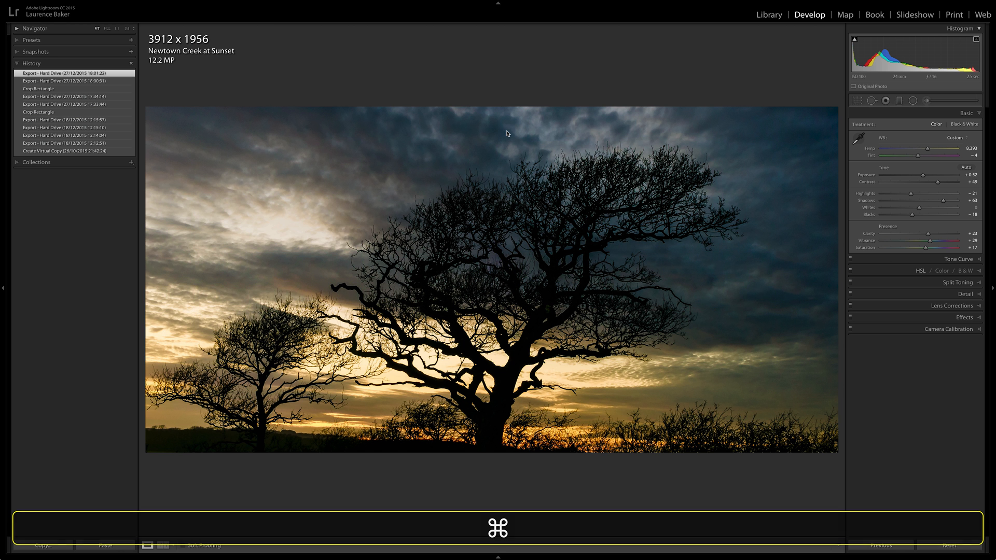
Reopen the photo's export settings and enable Resize to Fit by Width & Height, toggling it off and on to compare the sizing options.
{"action": "key", "text": "super+shift+e"}
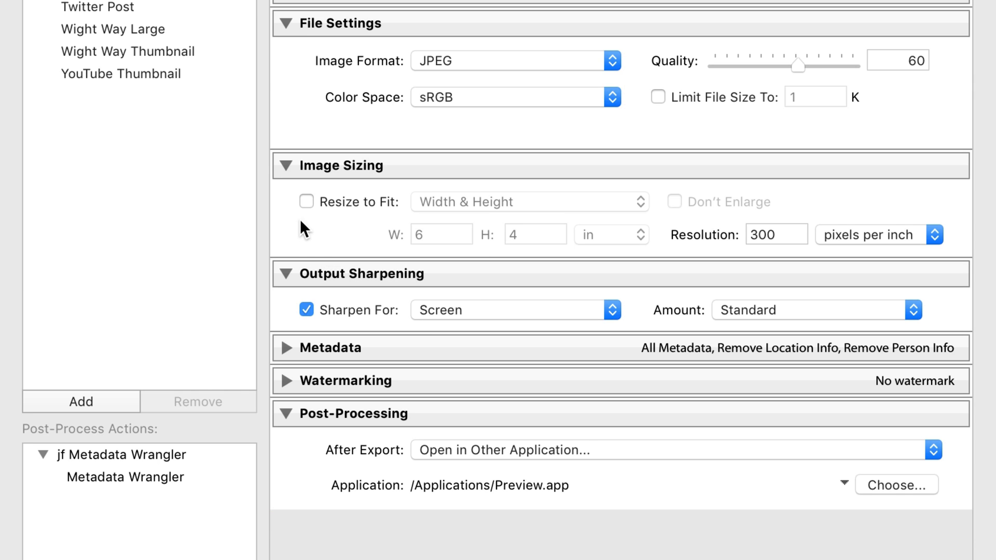
{"action": "left_click", "coordinate": [435, 270]}
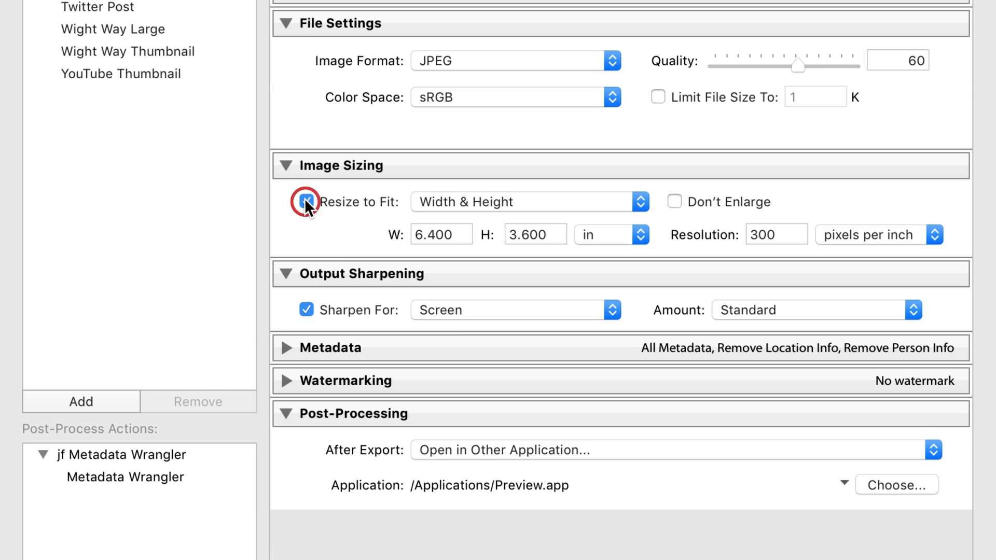
{"action": "left_click", "coordinate": [307, 201]}
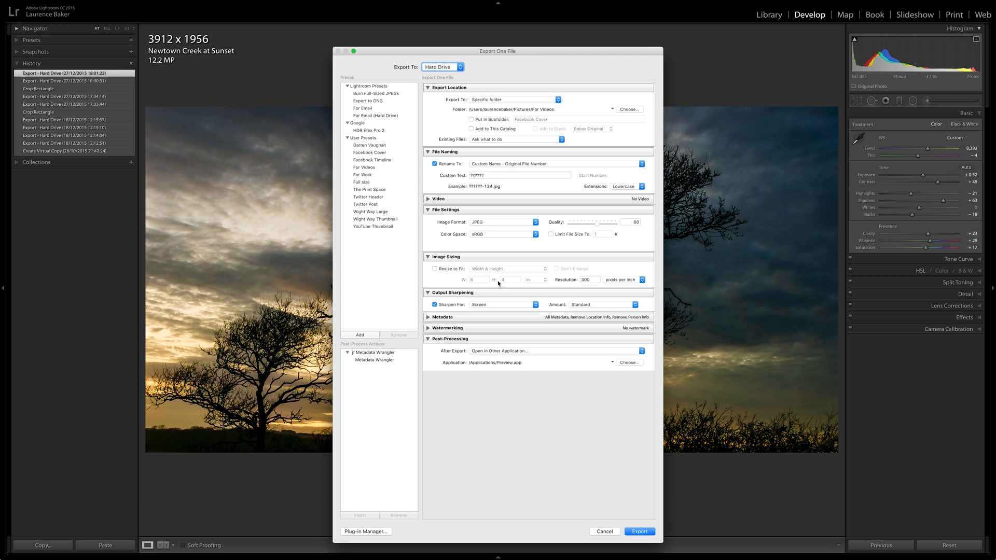
{"action": "left_click", "coordinate": [434, 268]}
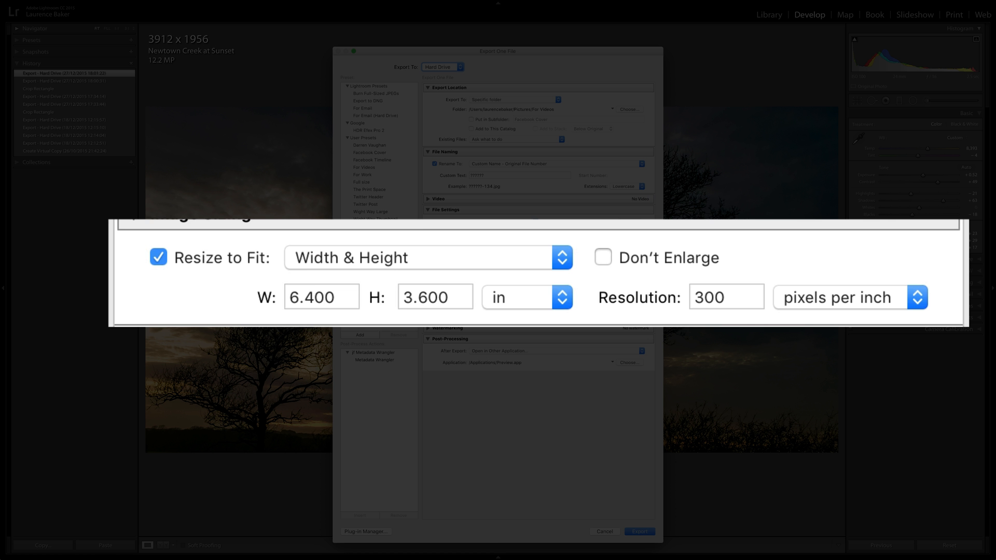
Switch to Photoshop and, in the photo's Image Size settings, disable Resample and set the resolution to 150 pixels per inch.
{"action": "key", "text": "super+Tab"}
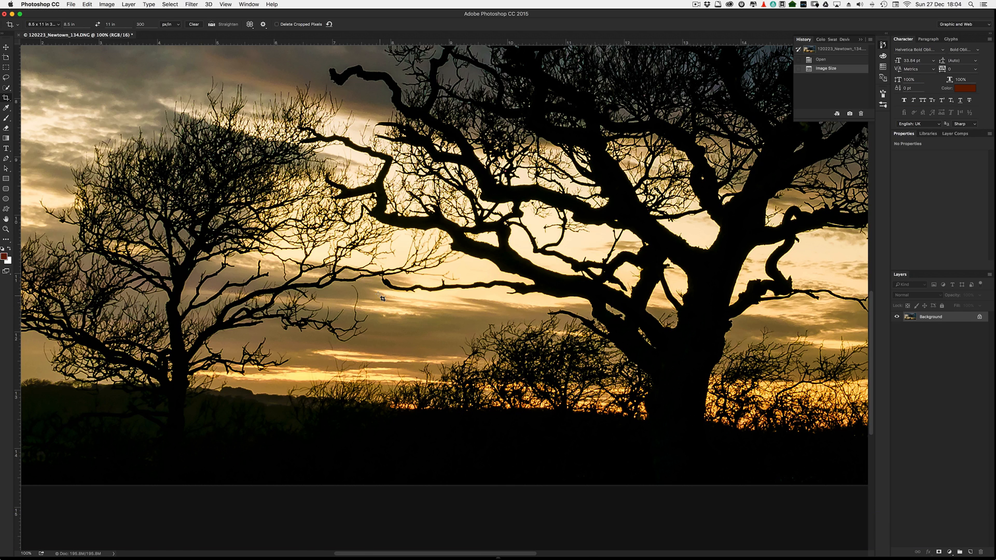
{"action": "key", "text": "alt+super+i"}
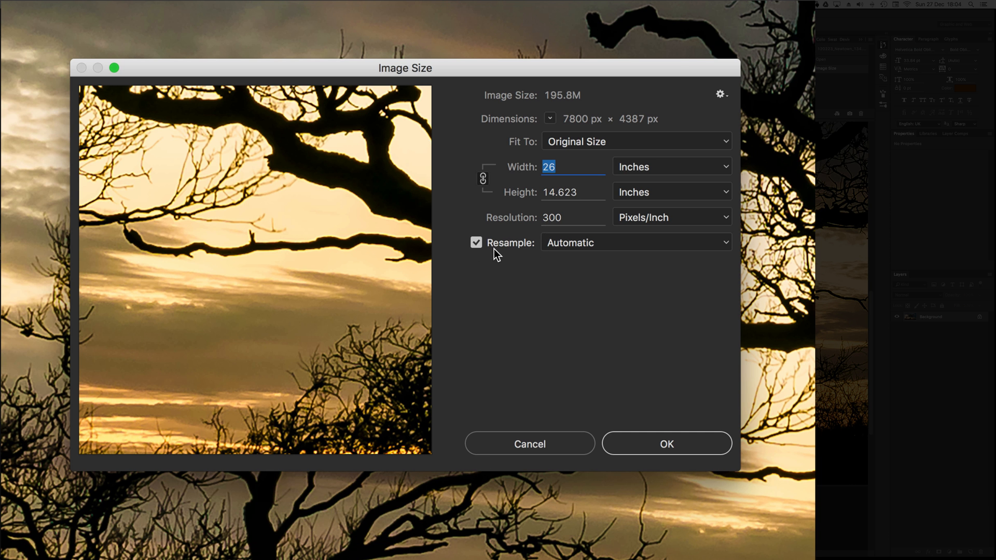
{"action": "left_click", "coordinate": [476, 243]}
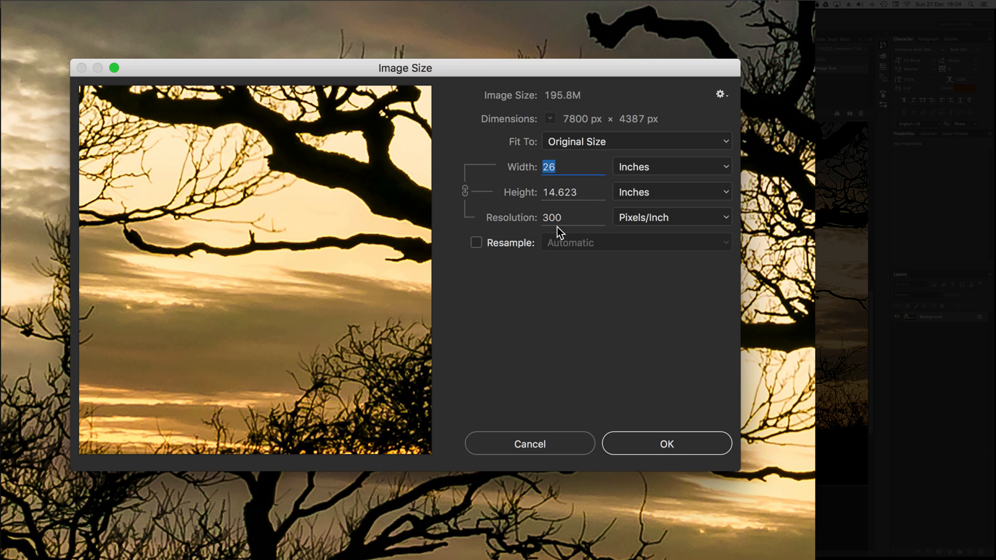
{"action": "left_click", "coordinate": [555, 219]}
{"action": "type", "text": "1"}
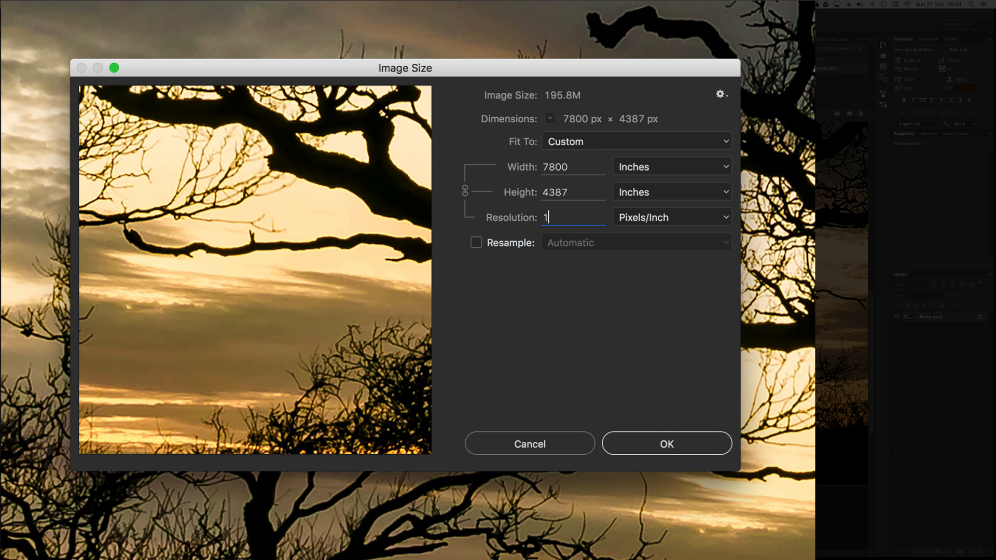
{"action": "type", "text": "50"}
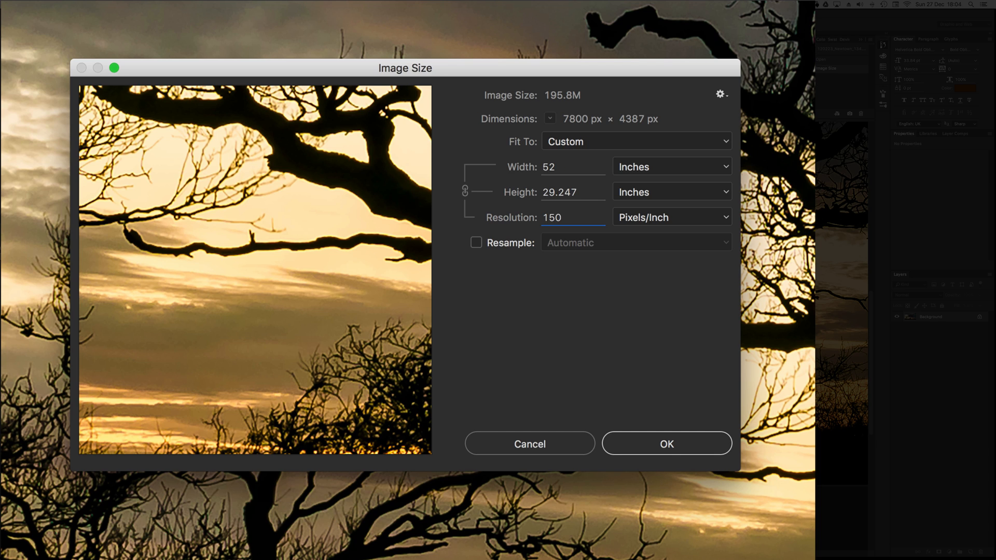